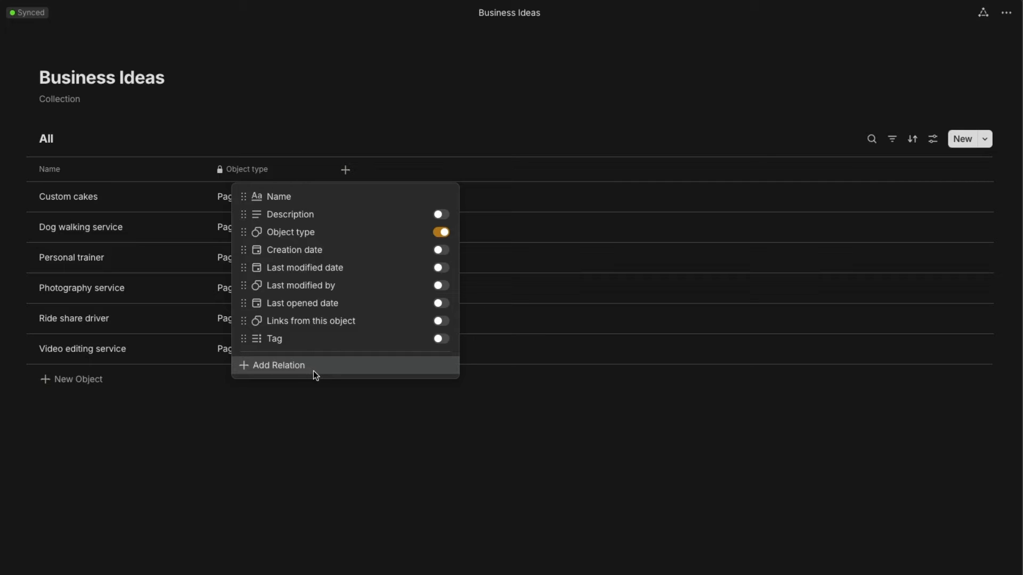
Create a Select relation named "Initial Startup Cost" and place its column after Object type.
left_click(314, 371)
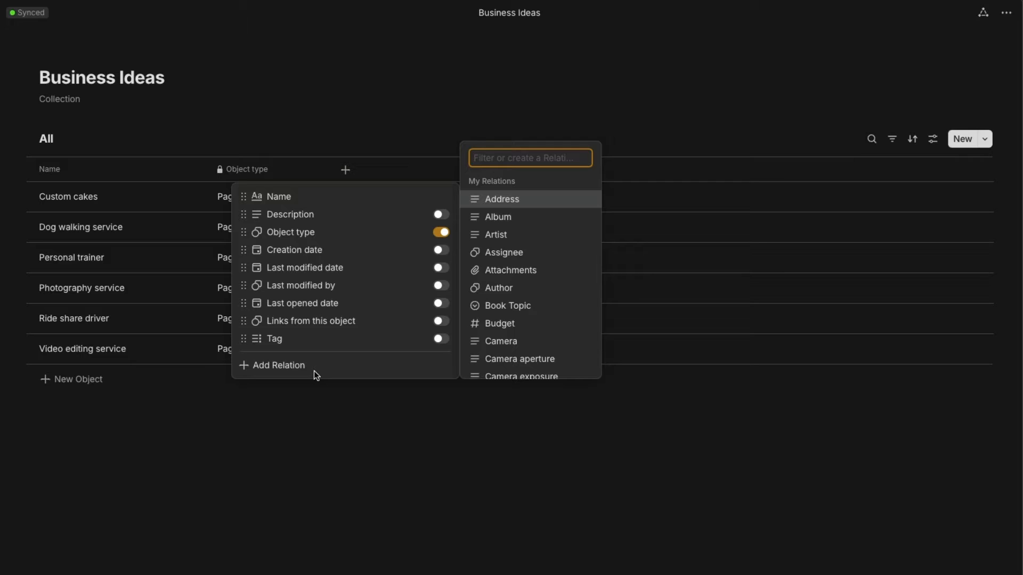
type("Initial Startup")
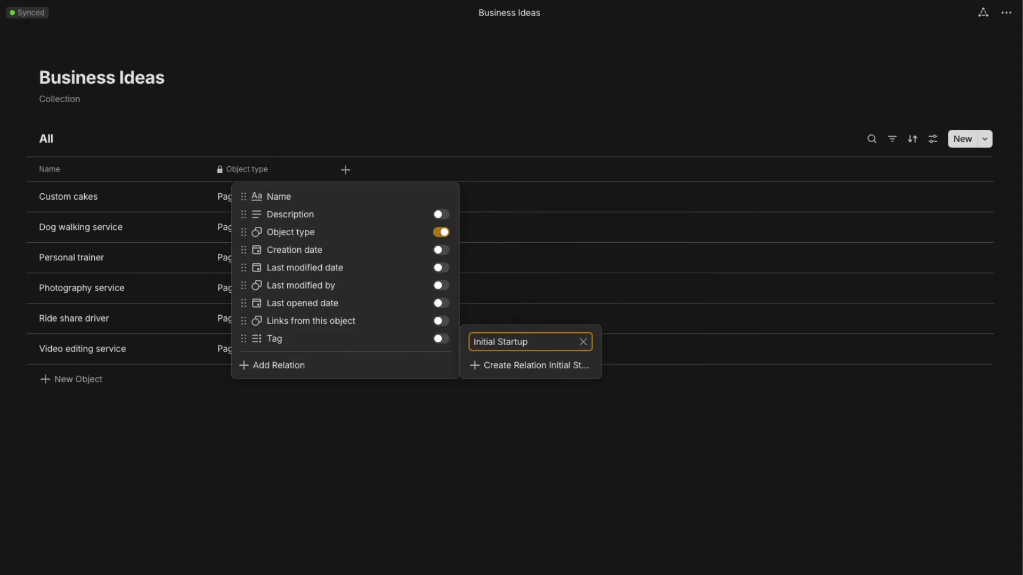
type(" Cost")
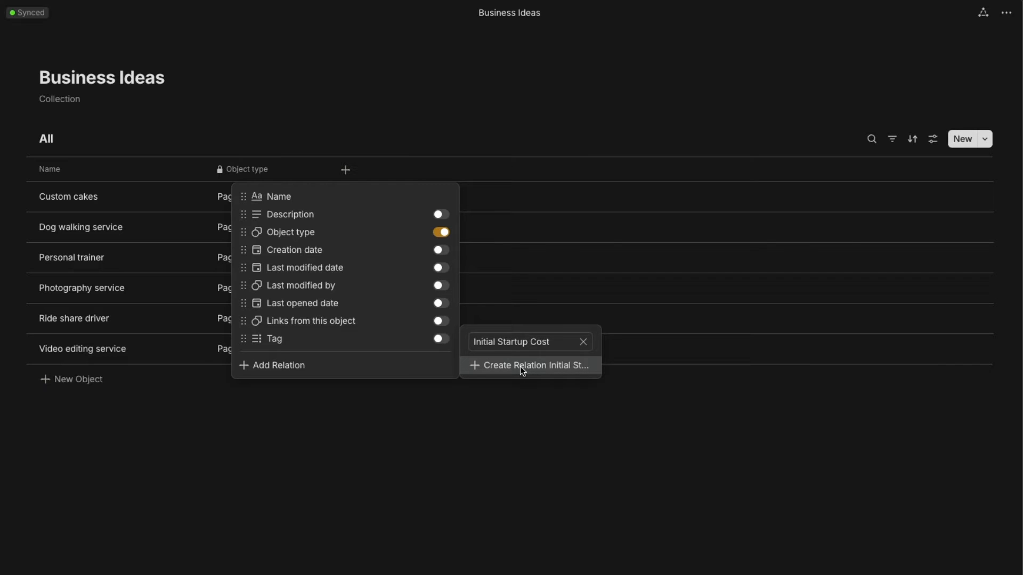
left_click(522, 371)
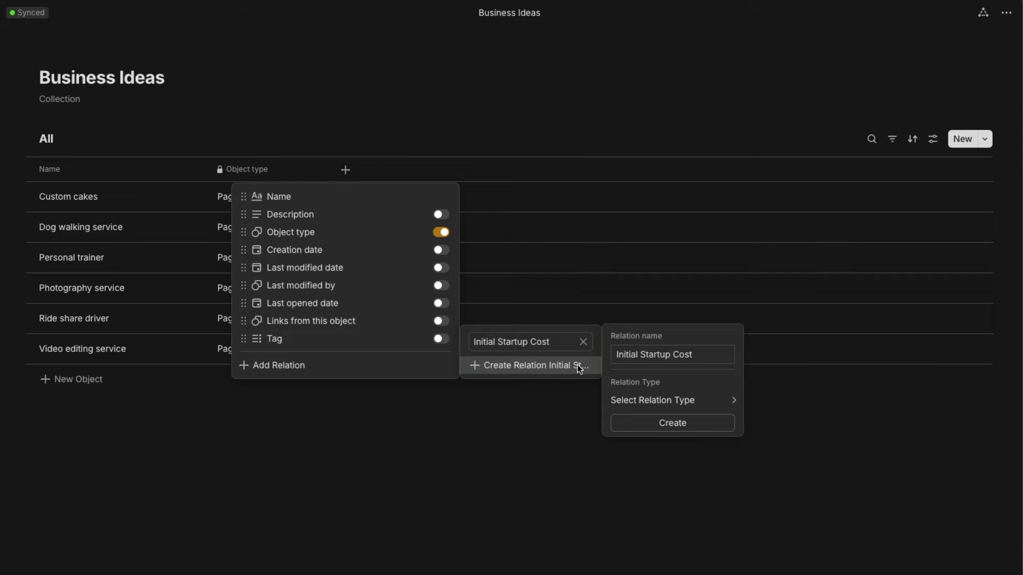
mouse_move(669, 402)
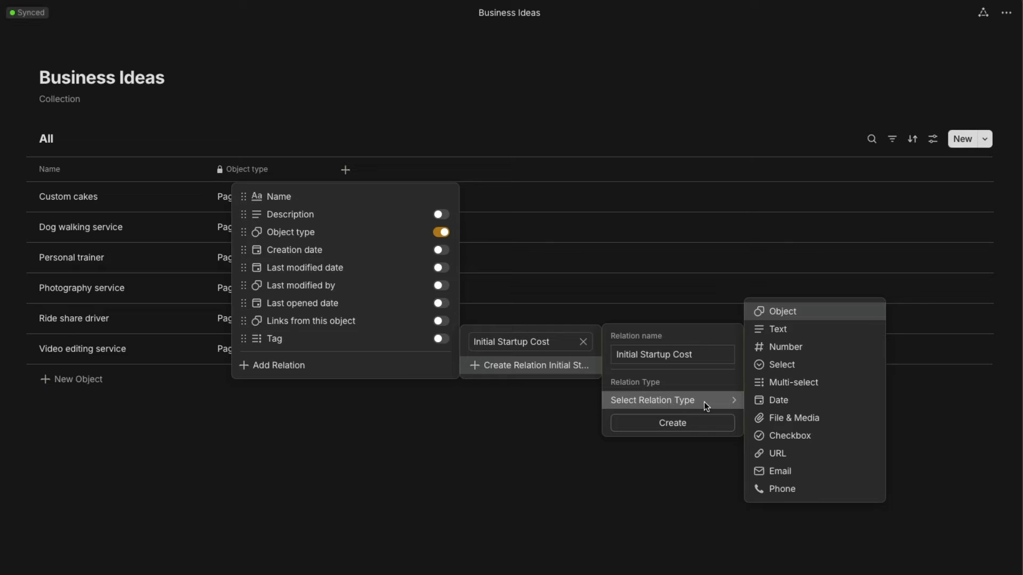
left_click(805, 366)
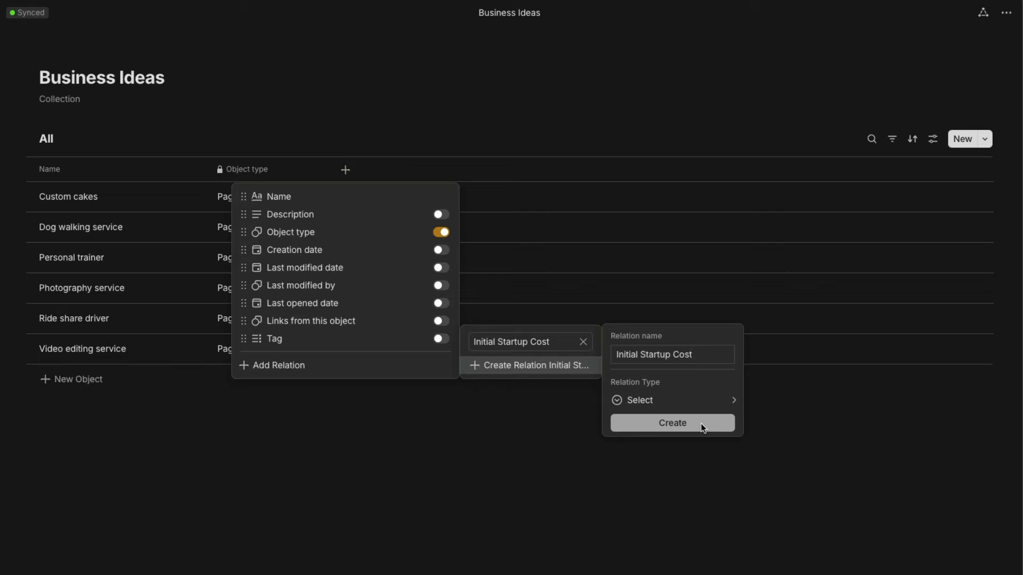
left_click(703, 427)
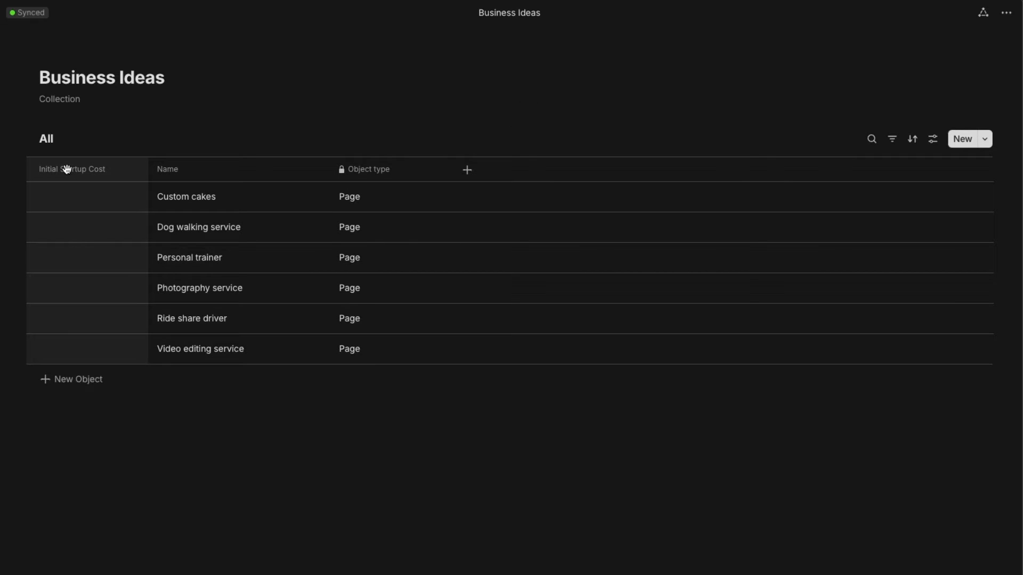
left_click_drag(66, 169, 487, 184)
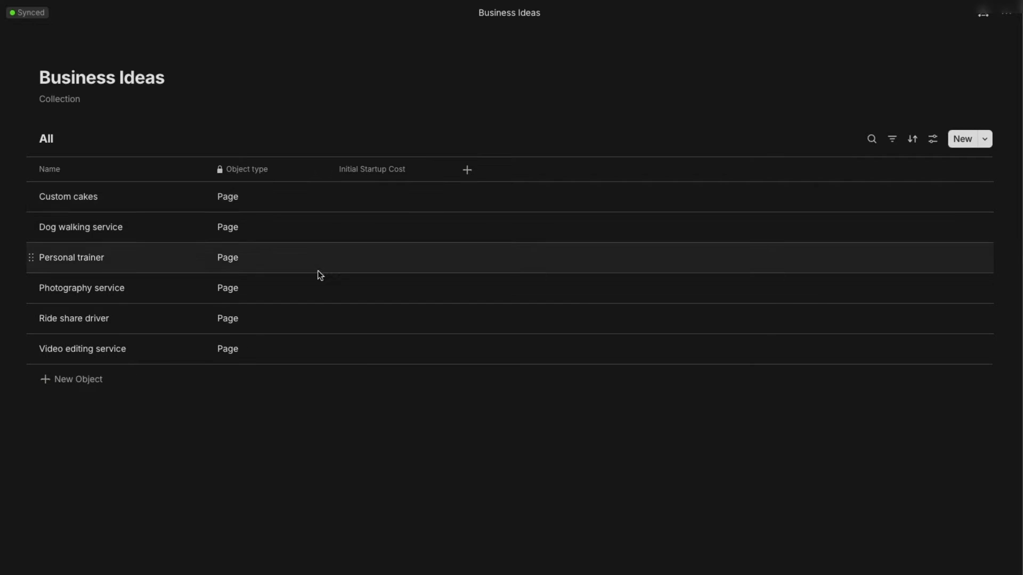
Create a single money bag emoji option 💰 as the Initial Startup Cost of Custom cakes.
left_click(344, 200)
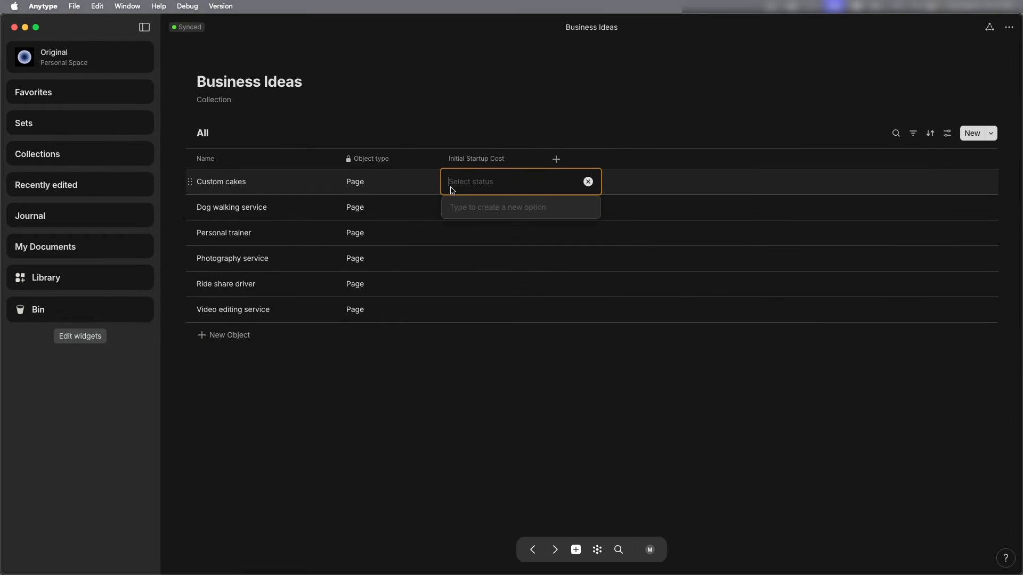
left_click(97, 6)
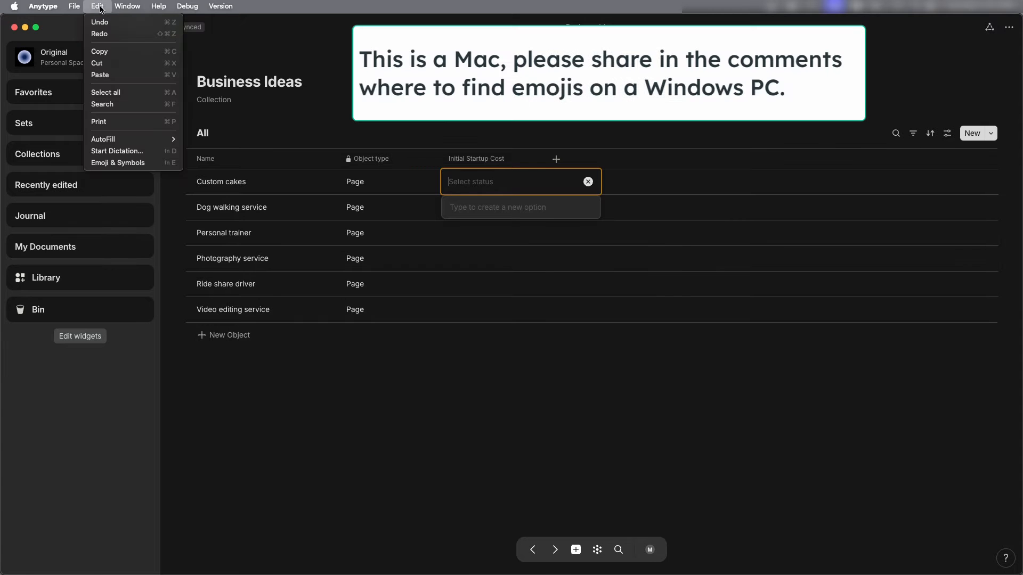
left_click(156, 167)
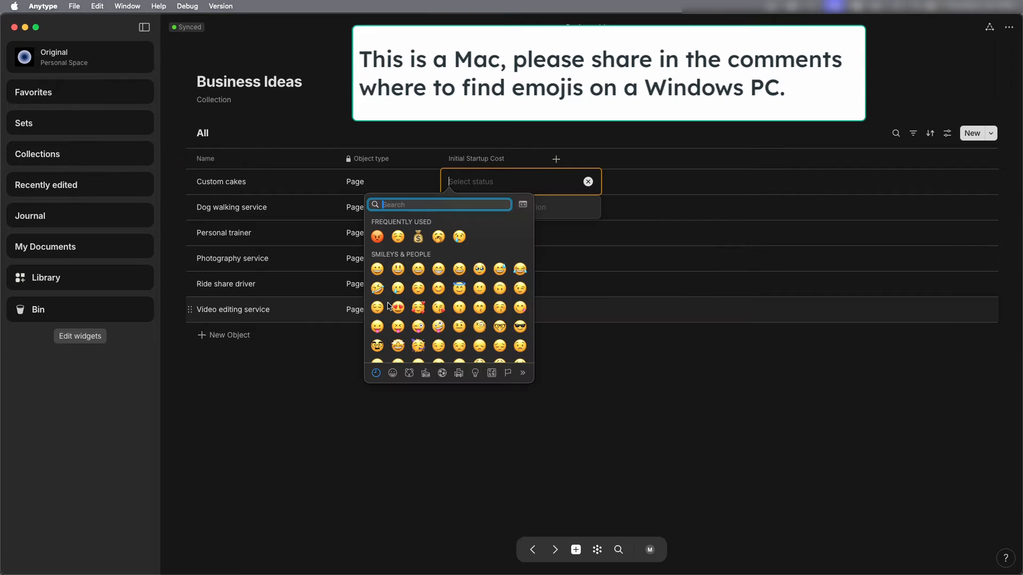
left_click(420, 241)
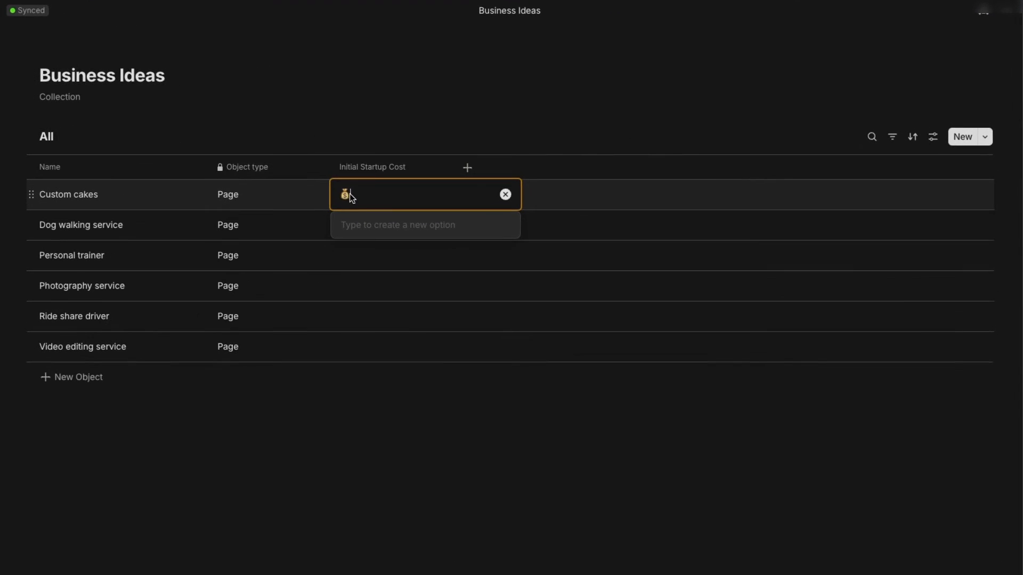
left_click_drag(350, 197, 344, 199)
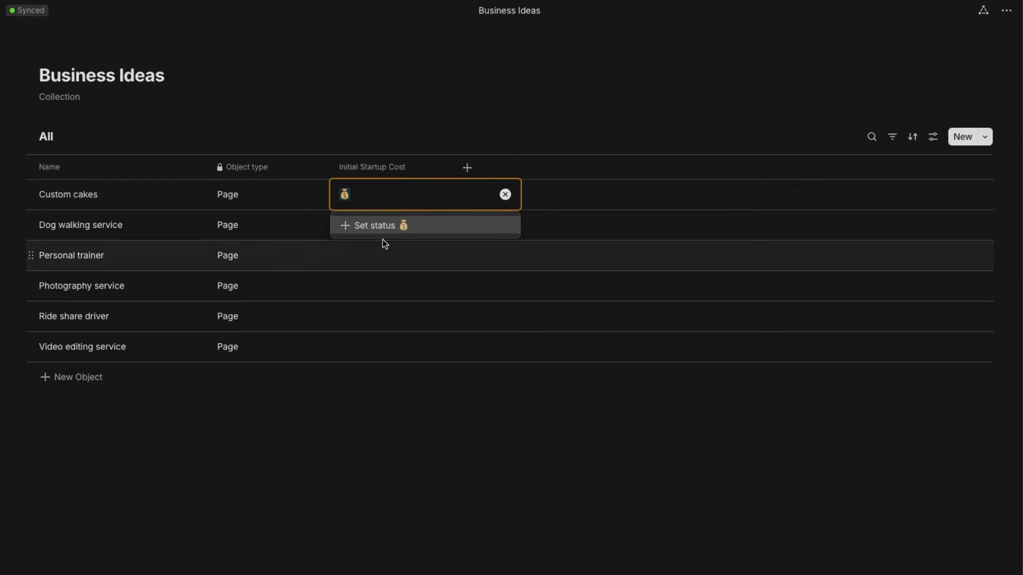
left_click(388, 226)
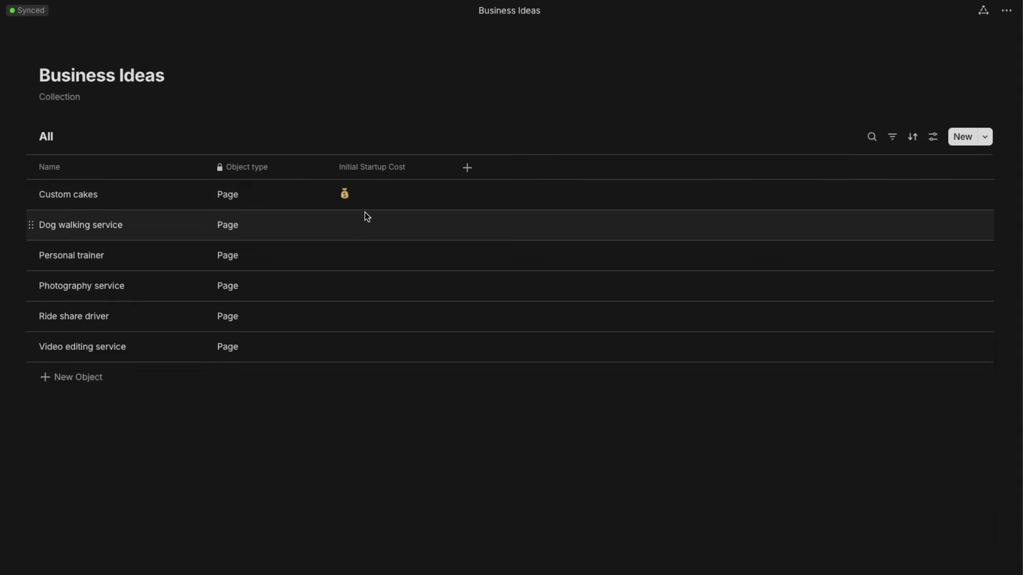
Create the Initial Startup Cost options 💰💰 for Dog walking service and 💰💰💰 for Personal trainer.
left_click(353, 225)
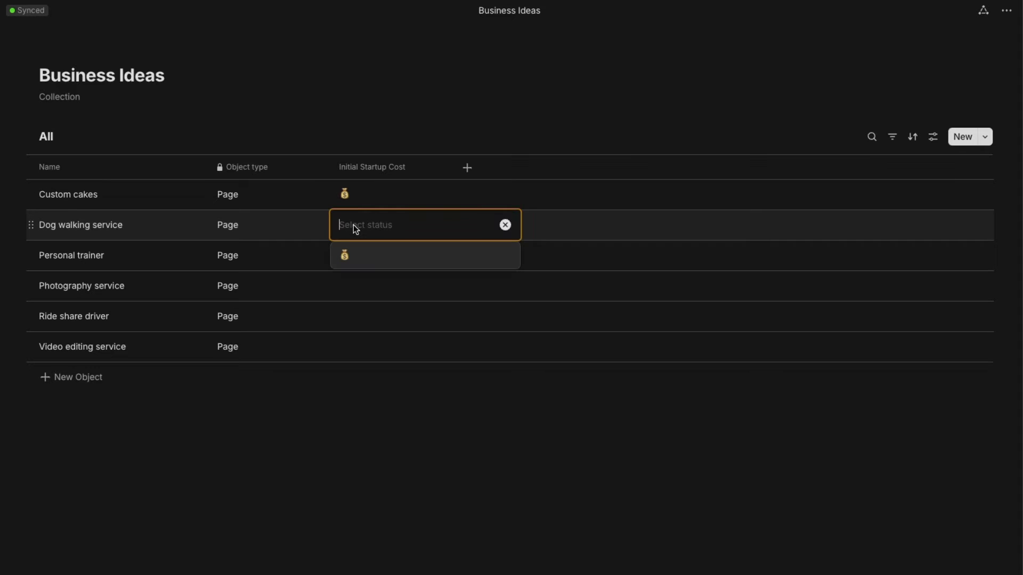
type("💰💰")
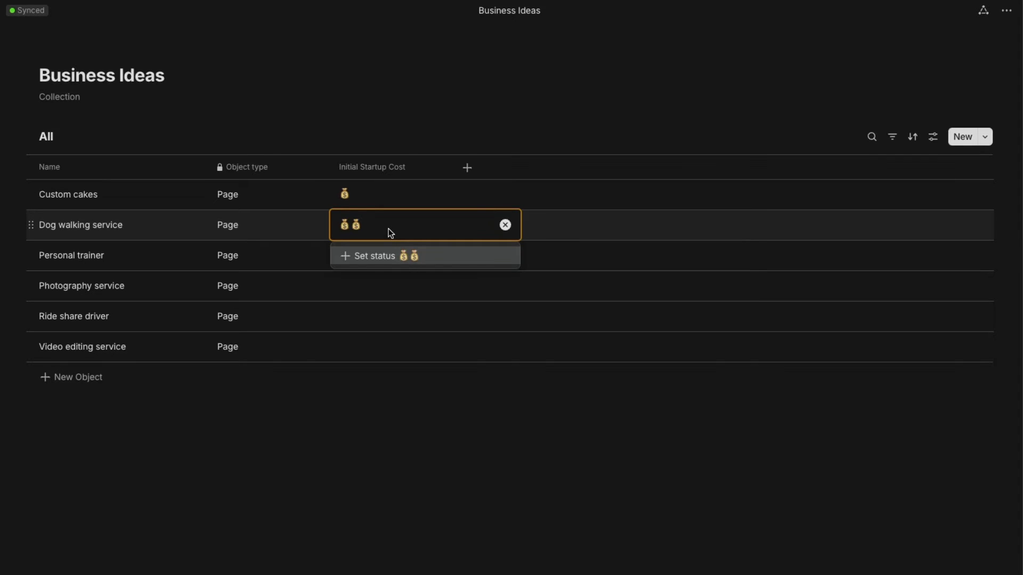
left_click(406, 259)
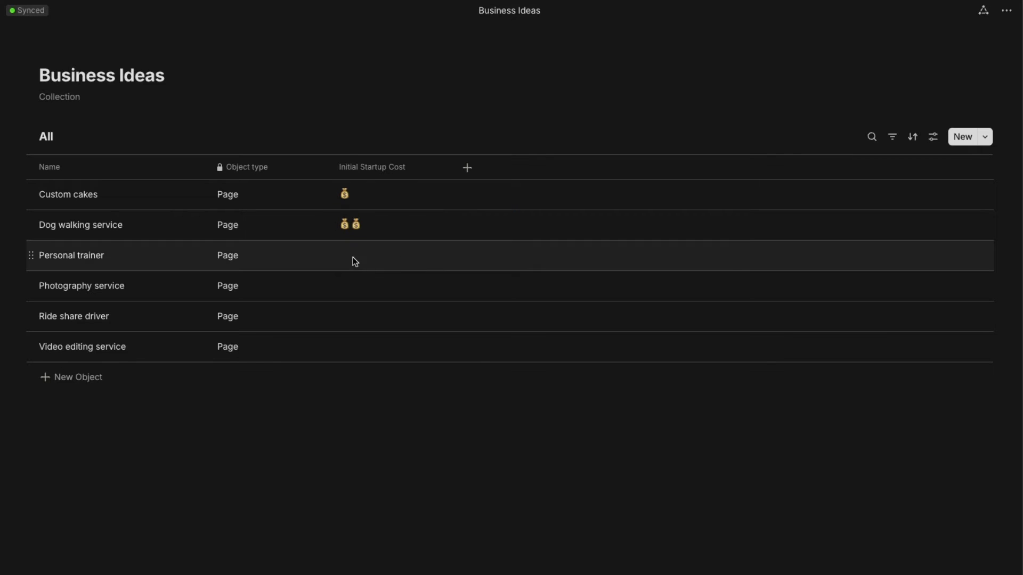
left_click(355, 261)
type("💰💰💰")
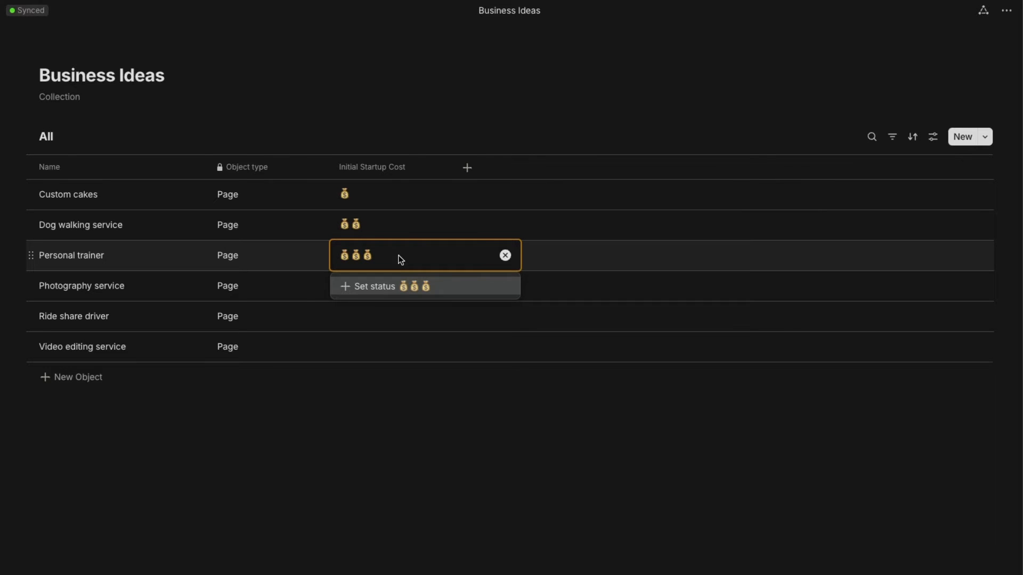
left_click(413, 289)
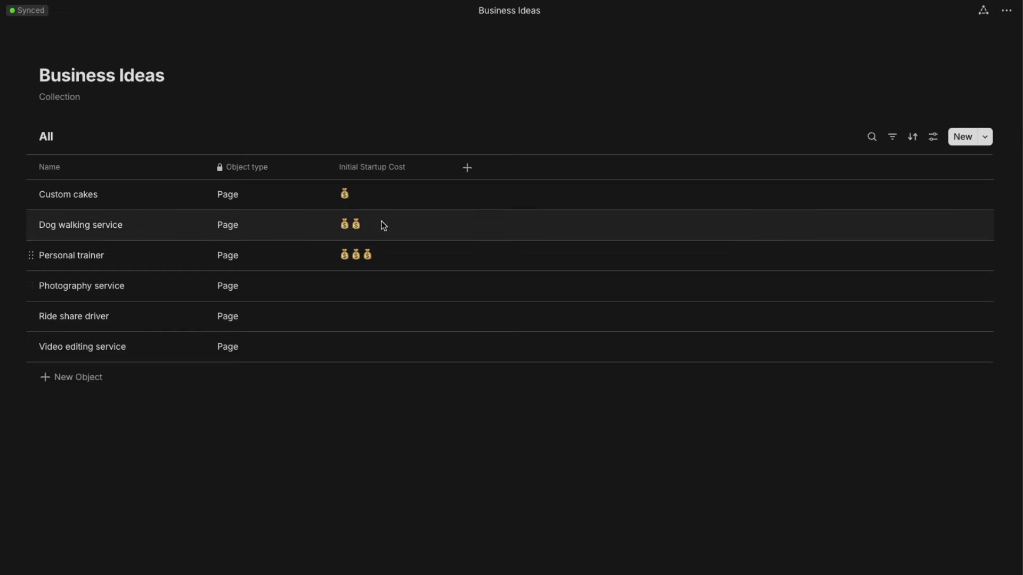
Change the Initial Startup Cost to 💰💰💰 for Custom cakes and to 💰 for Dog walking service and Personal trainer.
left_click(348, 197)
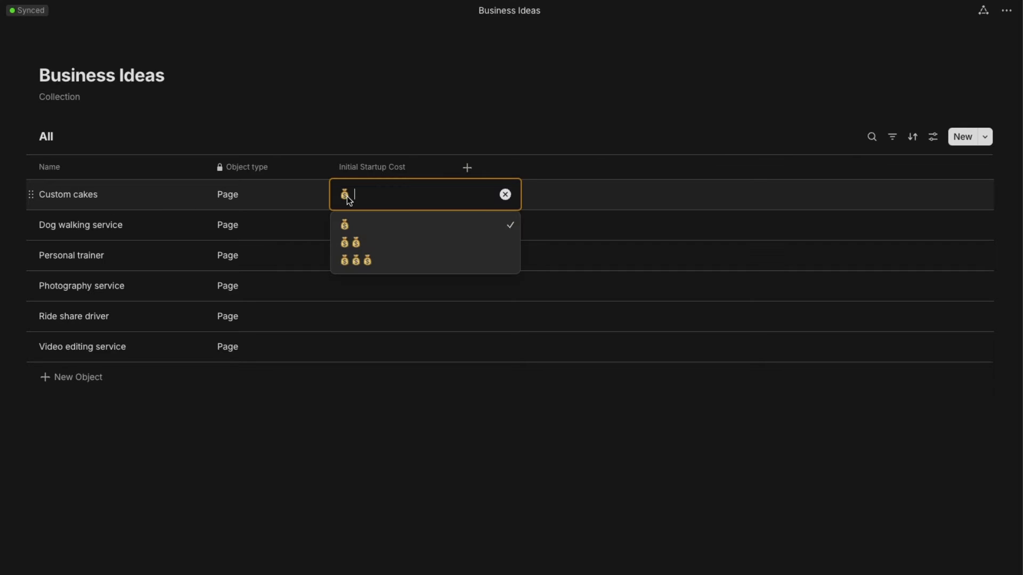
left_click(357, 267)
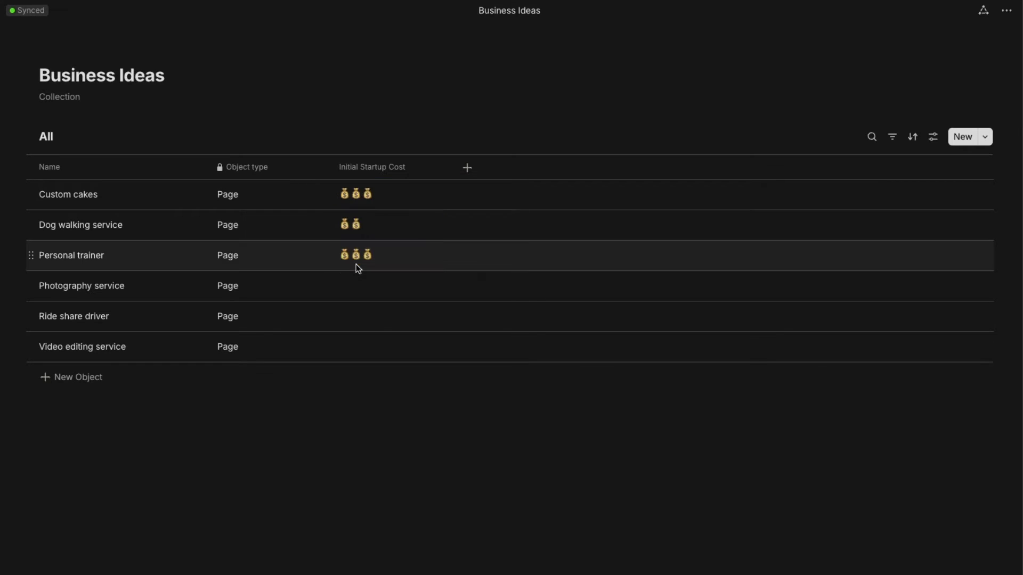
left_click(357, 230)
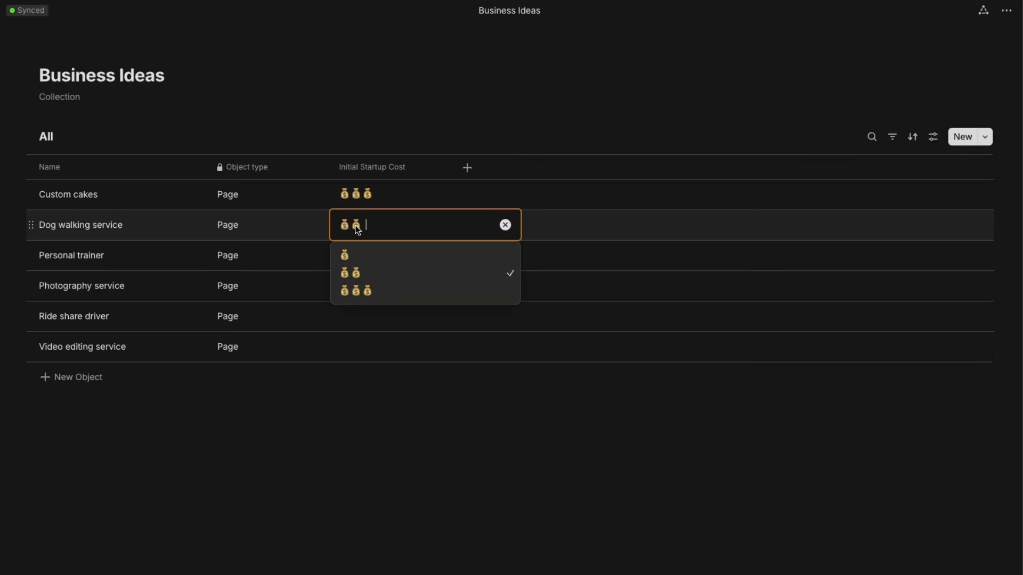
left_click(350, 258)
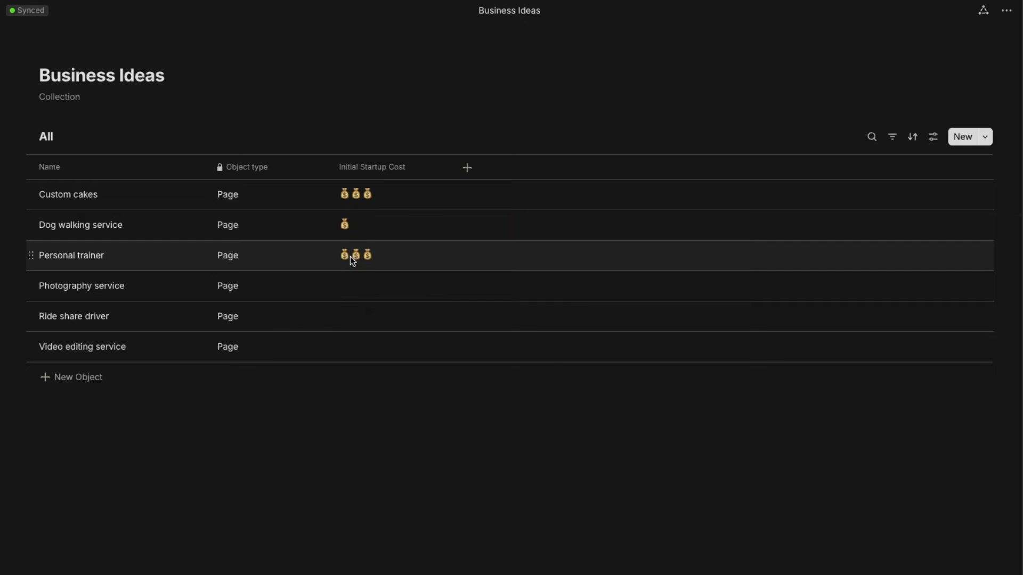
left_click(350, 257)
left_click(345, 288)
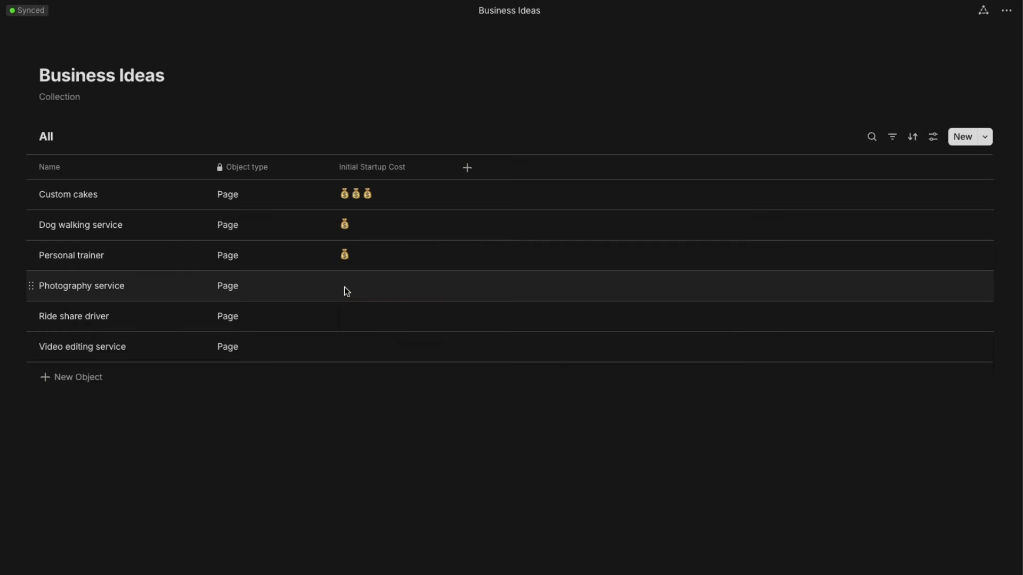
Set the Initial Startup Cost to 💰💰💰 for Photography service and Ride share driver, and to 💰💰 for Video editing service.
left_click(351, 294)
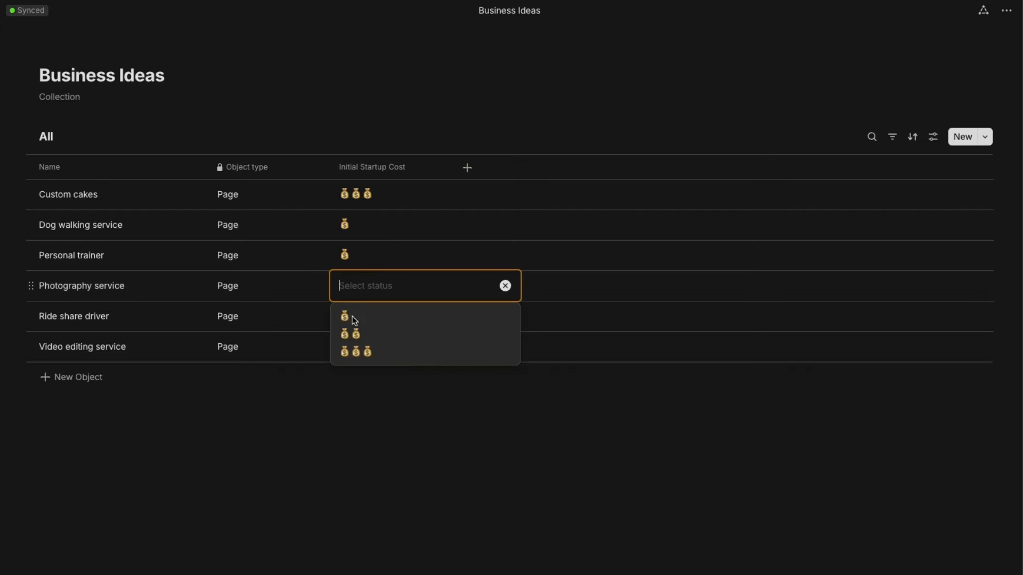
left_click(357, 350)
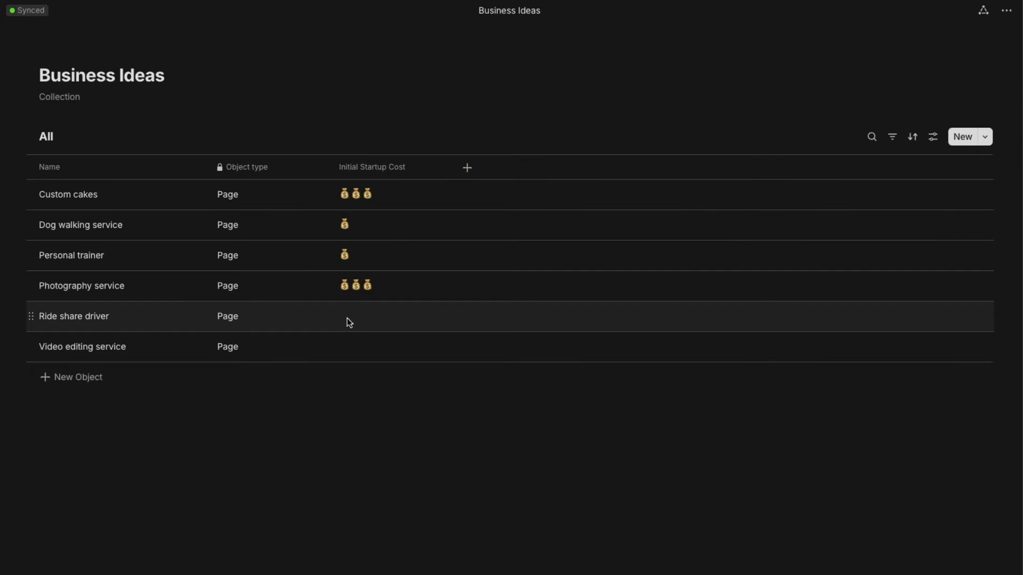
left_click(348, 320)
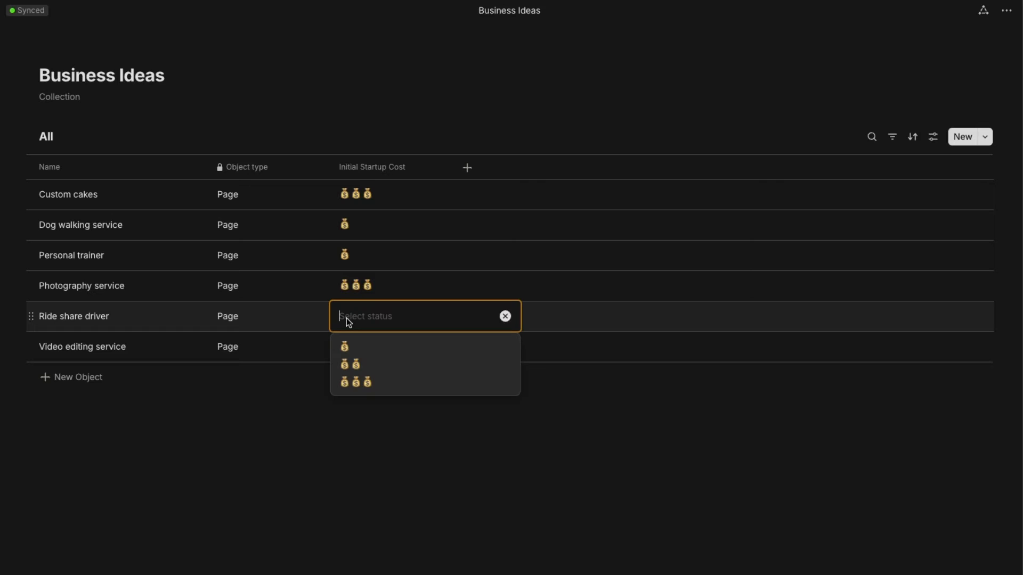
left_click(364, 383)
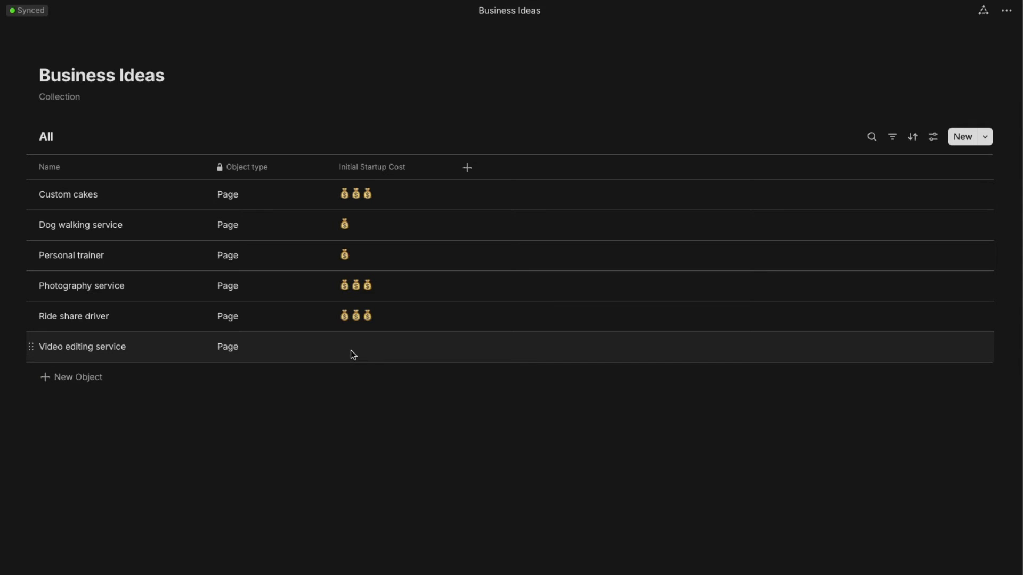
left_click(345, 349)
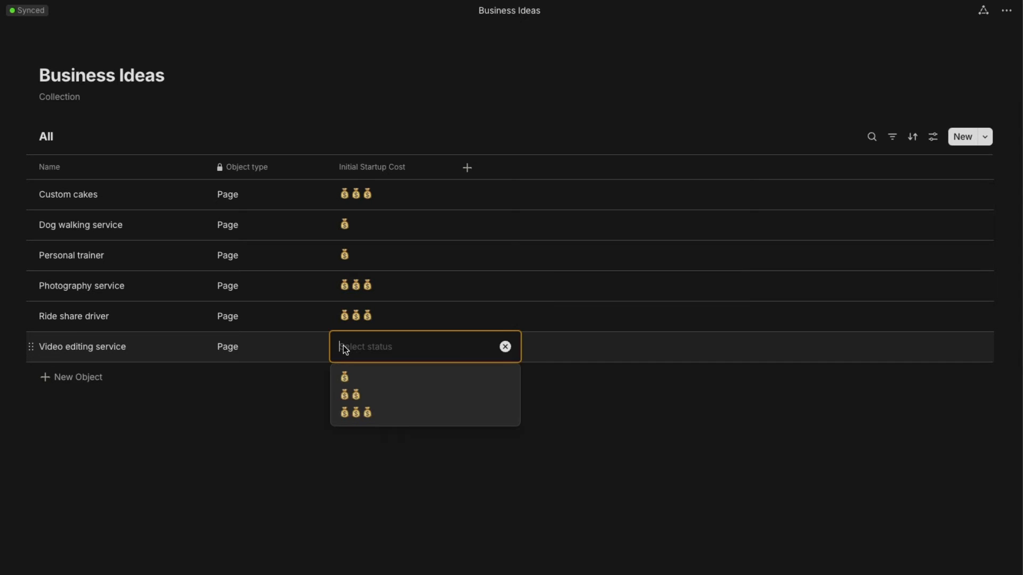
left_click(365, 402)
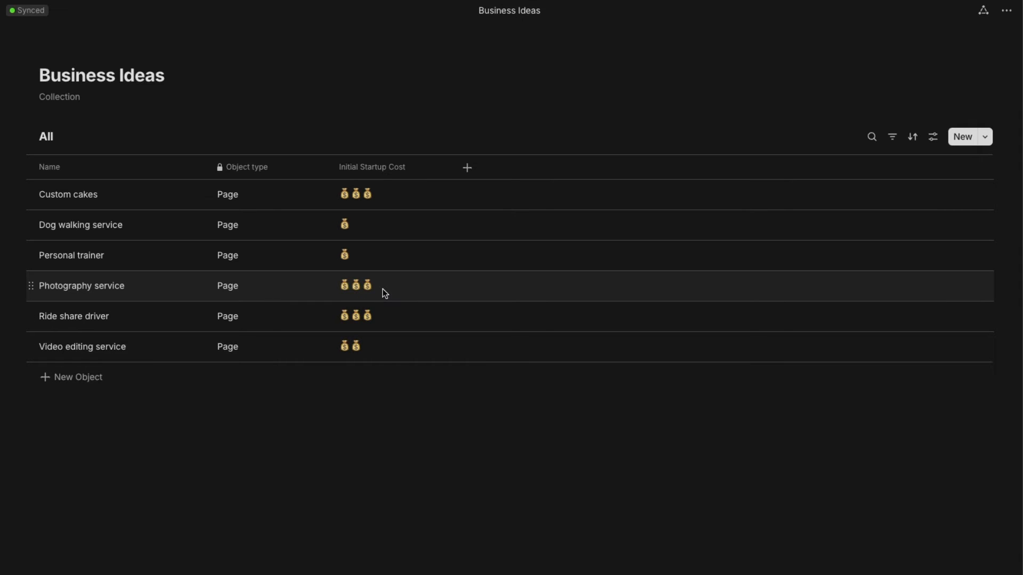
left_click(382, 289)
left_click(501, 121)
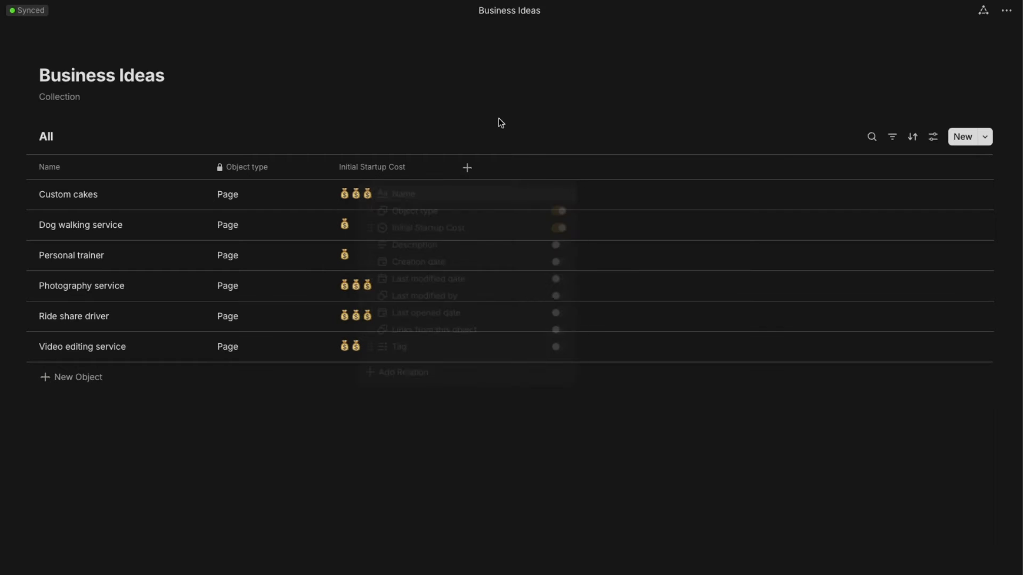
Create a new relation named Demand with the Select type in the Business Ideas collection.
left_click(468, 169)
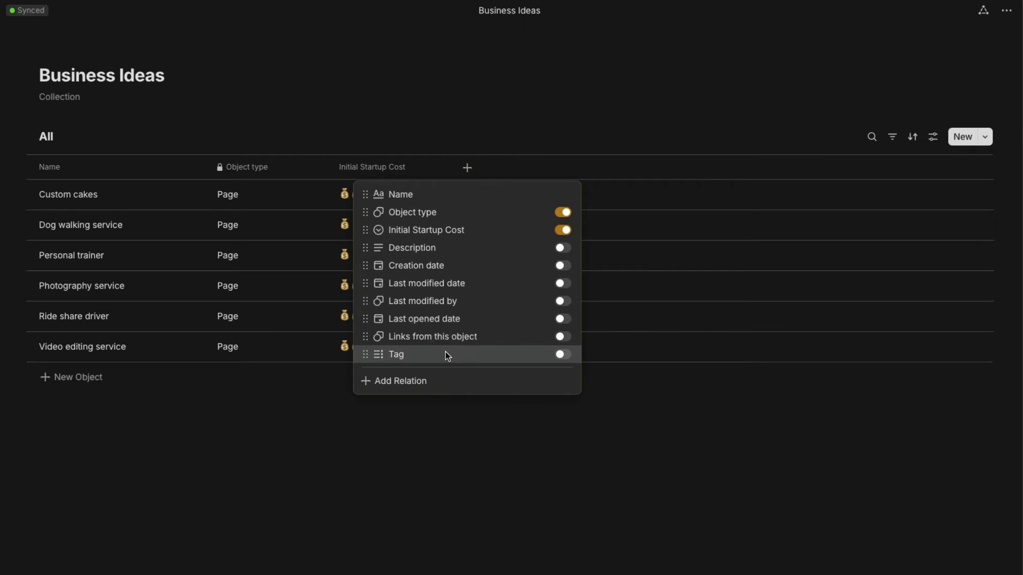
left_click(426, 380)
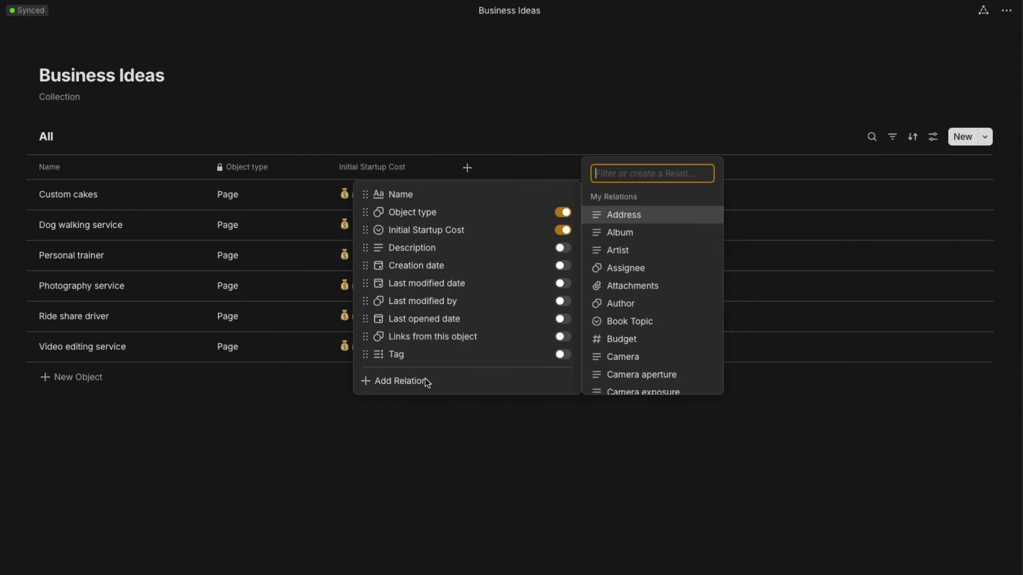
type("Demand")
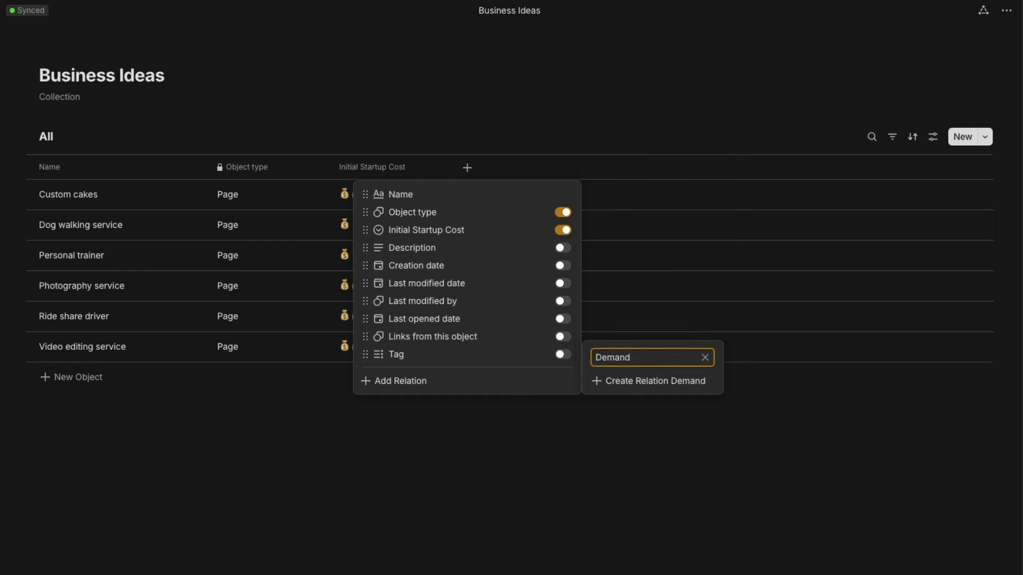
left_click(656, 383)
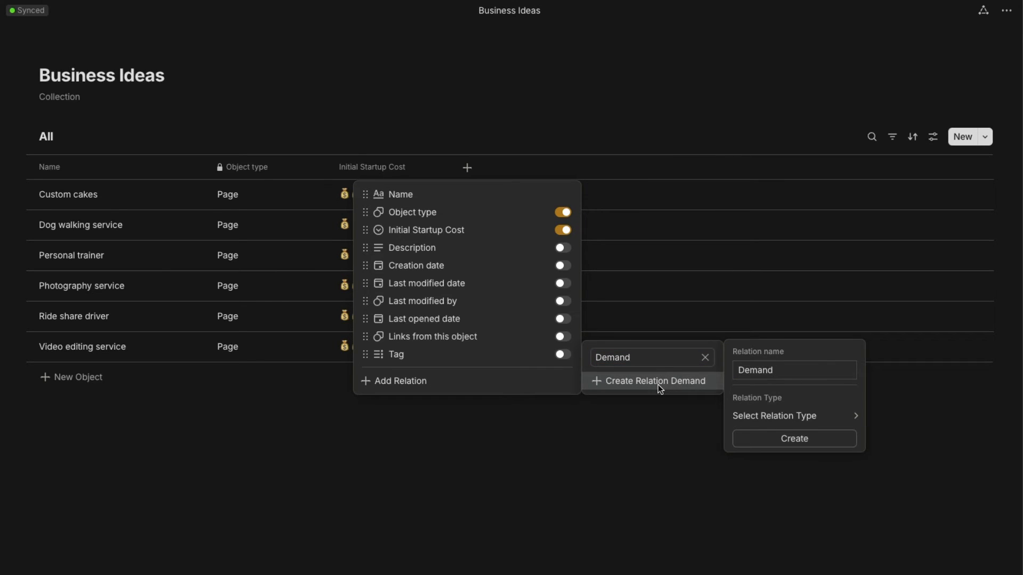
mouse_move(762, 414)
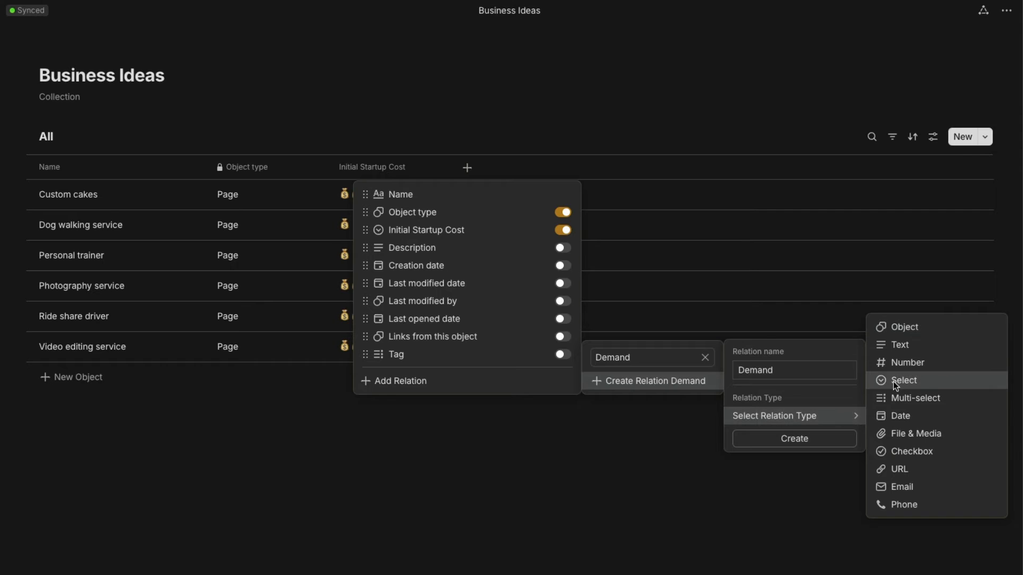
left_click(939, 380)
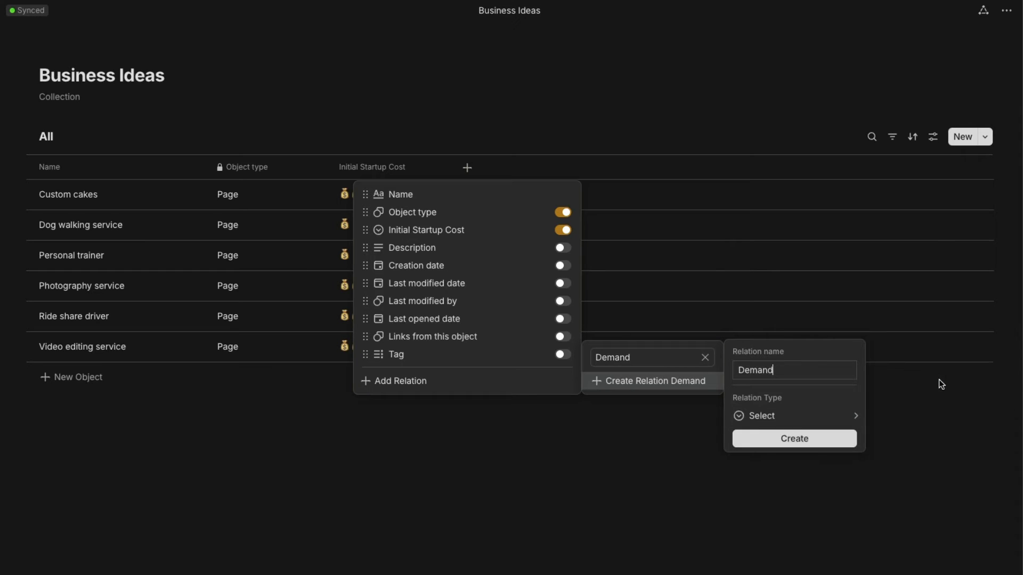
left_click(782, 442)
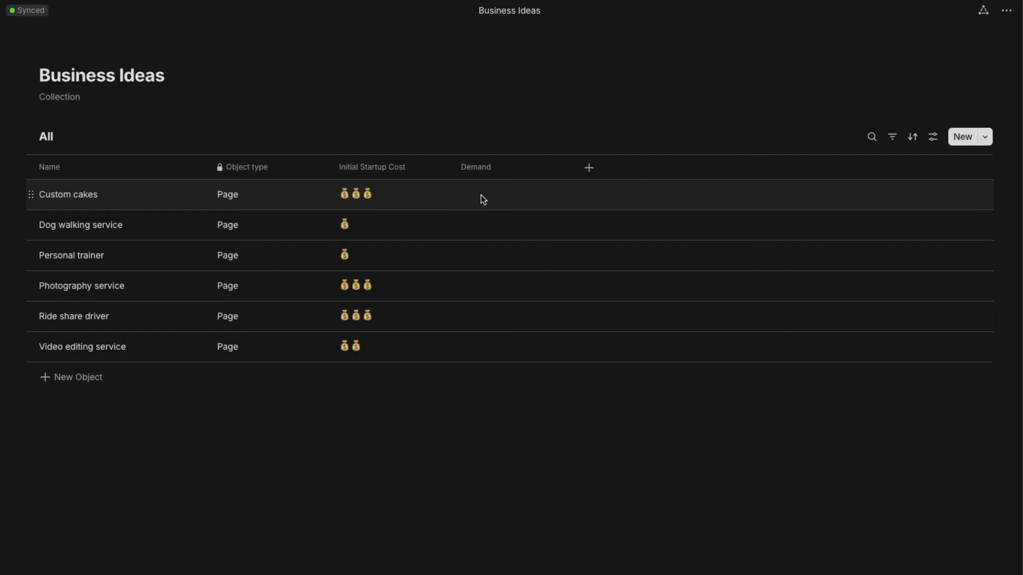
Set Demand to medium for Custom cakes, high for Dog walking service and medium for Personal trainer, creating the missing options.
left_click(475, 195)
type("medium")
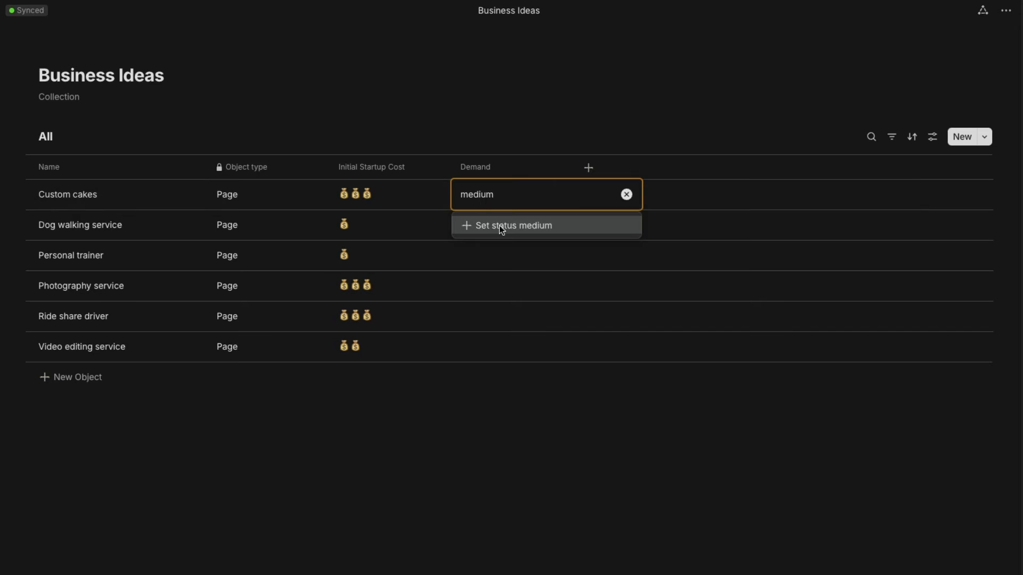
left_click(500, 226)
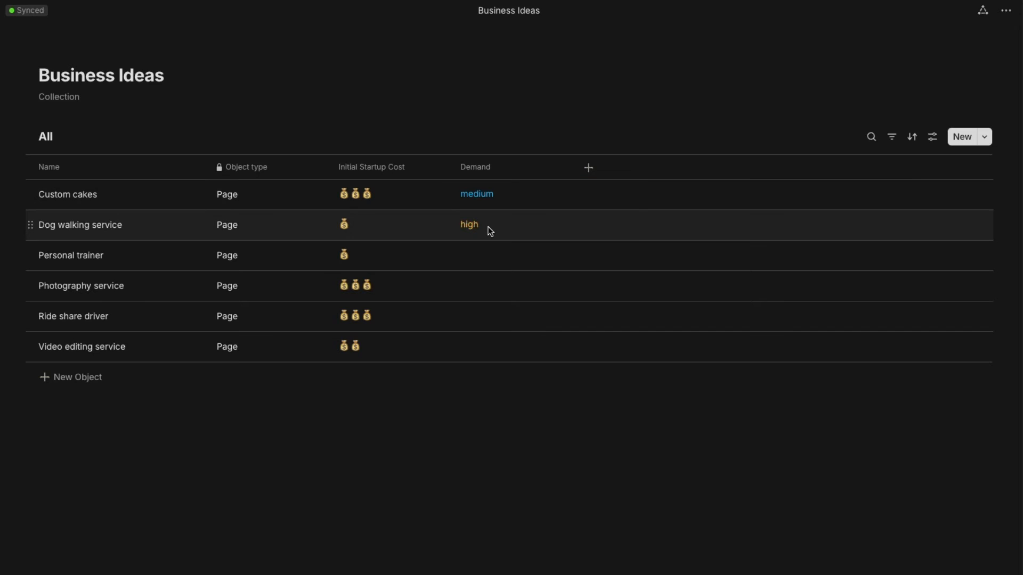
left_click(490, 231)
left_click(475, 258)
type("medium")
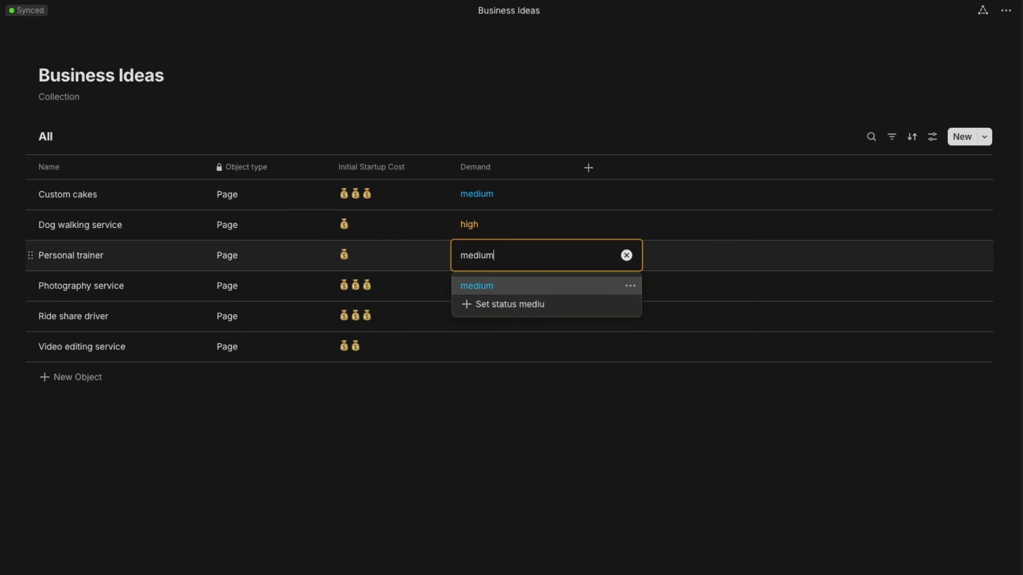
key("Return")
Set Demand to a new low option for Photography service, high for Ride share driver and medium for Video editing service.
left_click(478, 294)
type("low")
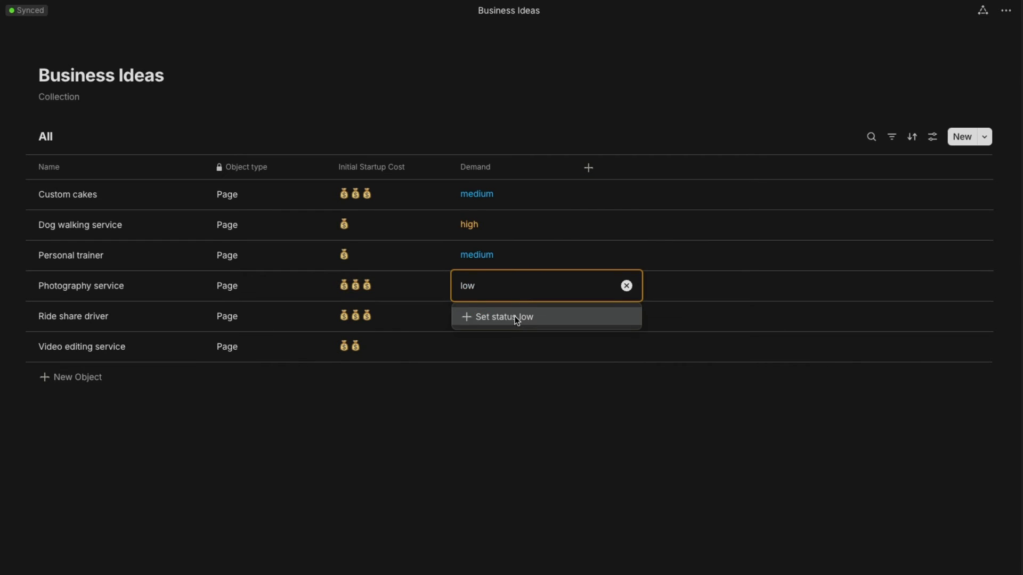
left_click(514, 316)
left_click(479, 322)
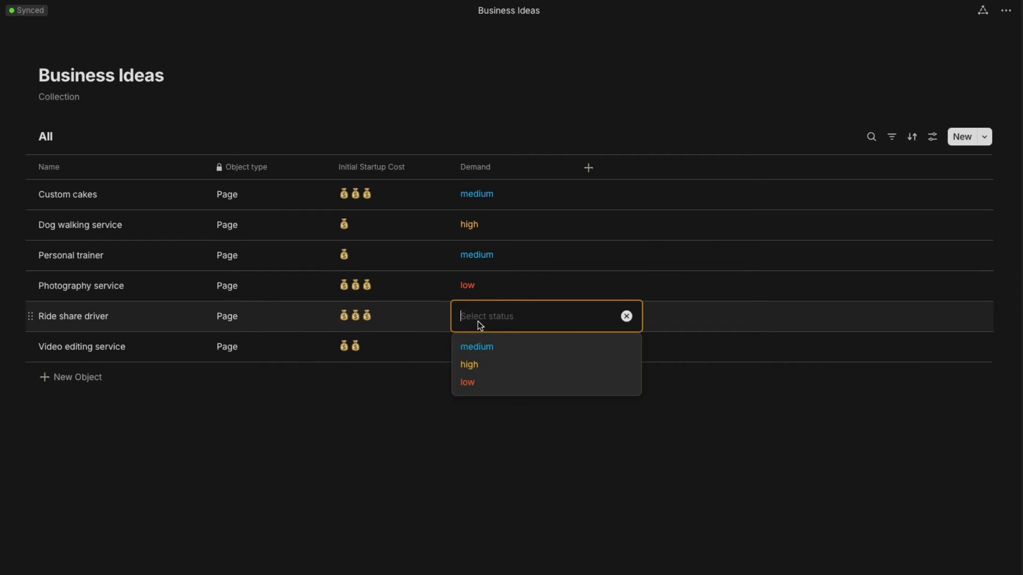
left_click(472, 364)
left_click(473, 349)
left_click(481, 380)
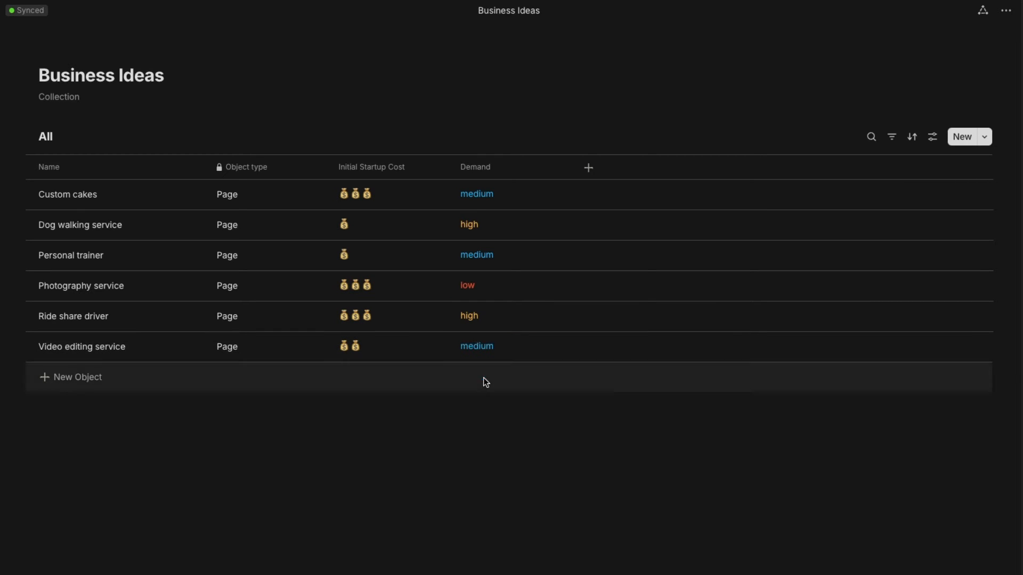
Change the color of the medium Demand option to purple.
left_click(491, 197)
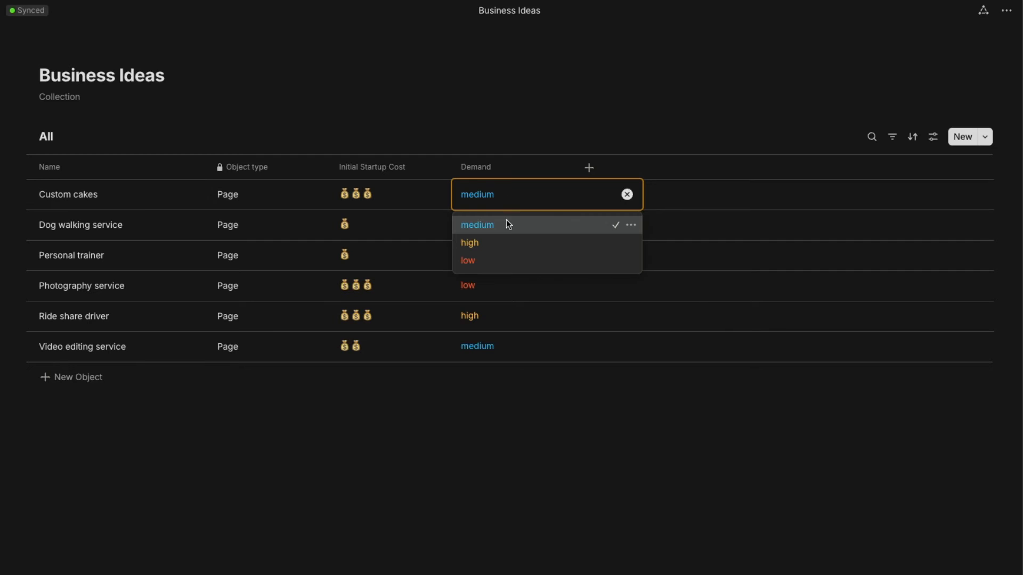
left_click(631, 226)
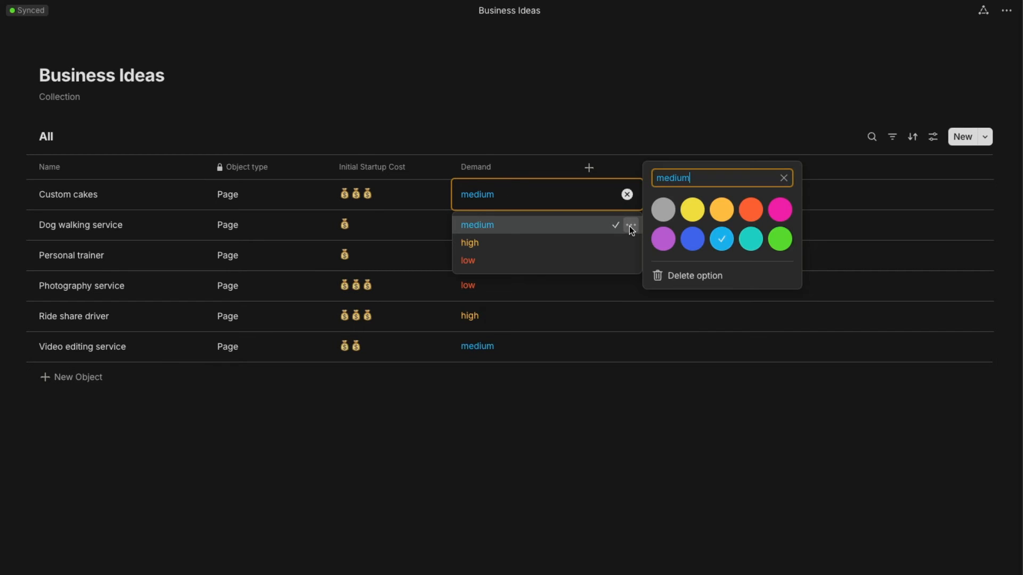
left_click(665, 243)
left_click(586, 379)
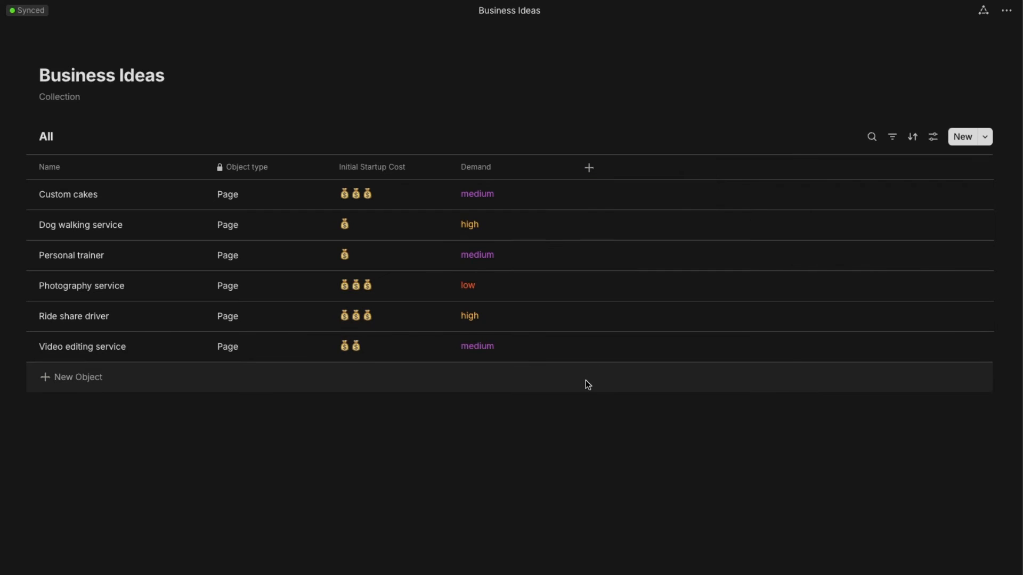
Change the color of the low Demand option to blue.
left_click(560, 288)
left_click(631, 352)
left_click(699, 363)
left_click(566, 127)
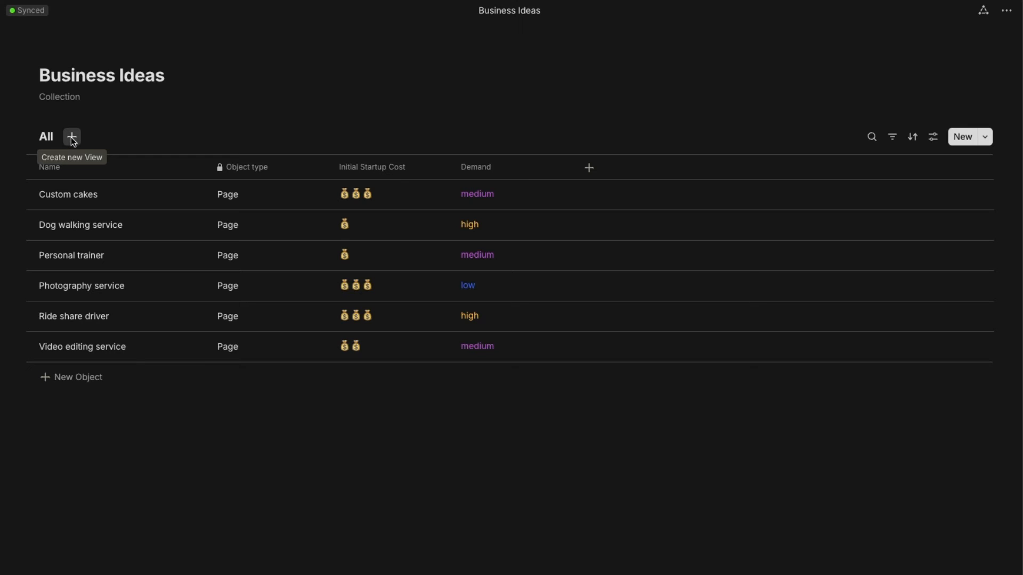
Add a new view to the collection with the Kanban layout, grouped by Initial Startup Cost.
left_click(72, 136)
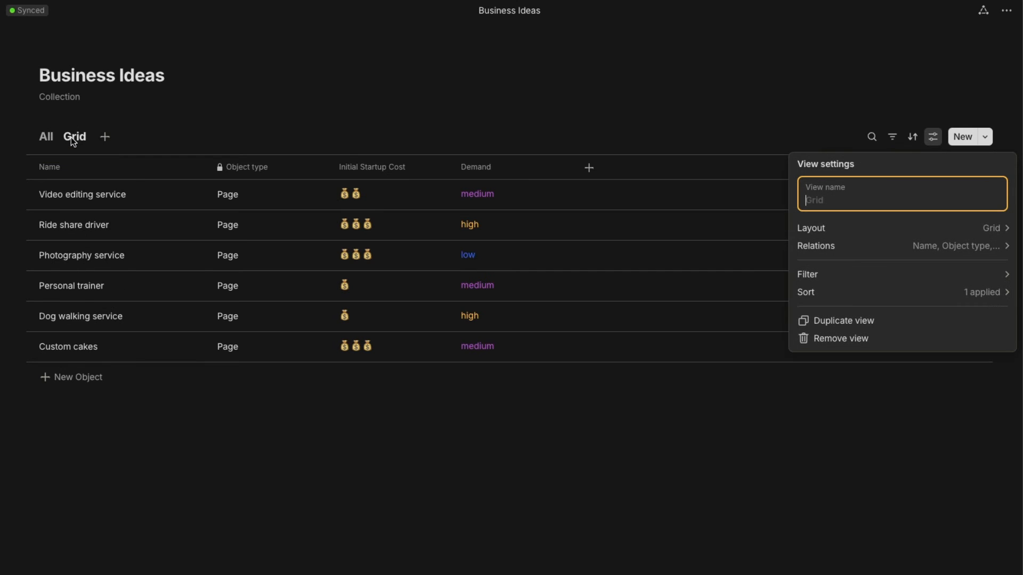
left_click(827, 230)
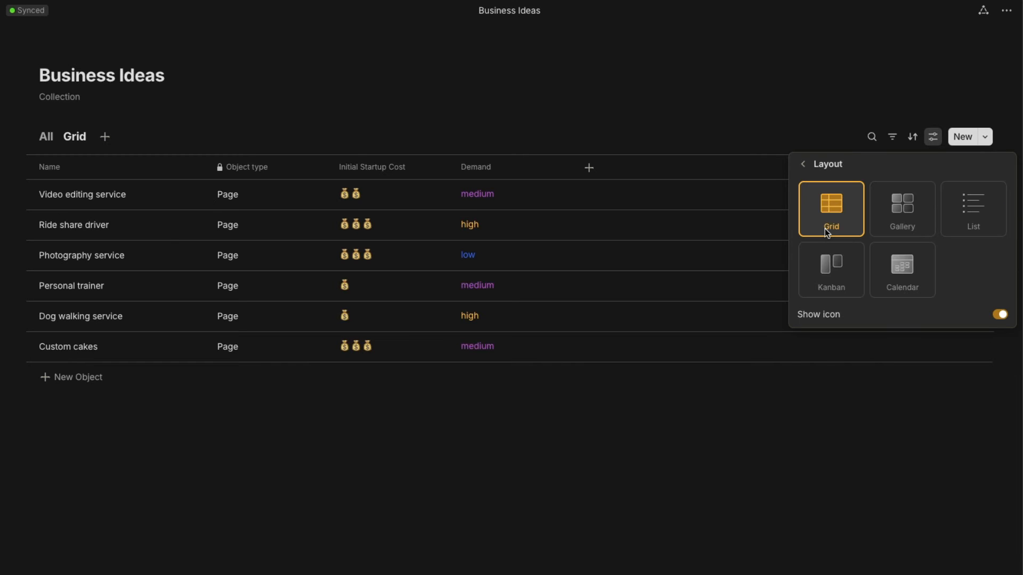
left_click(835, 287)
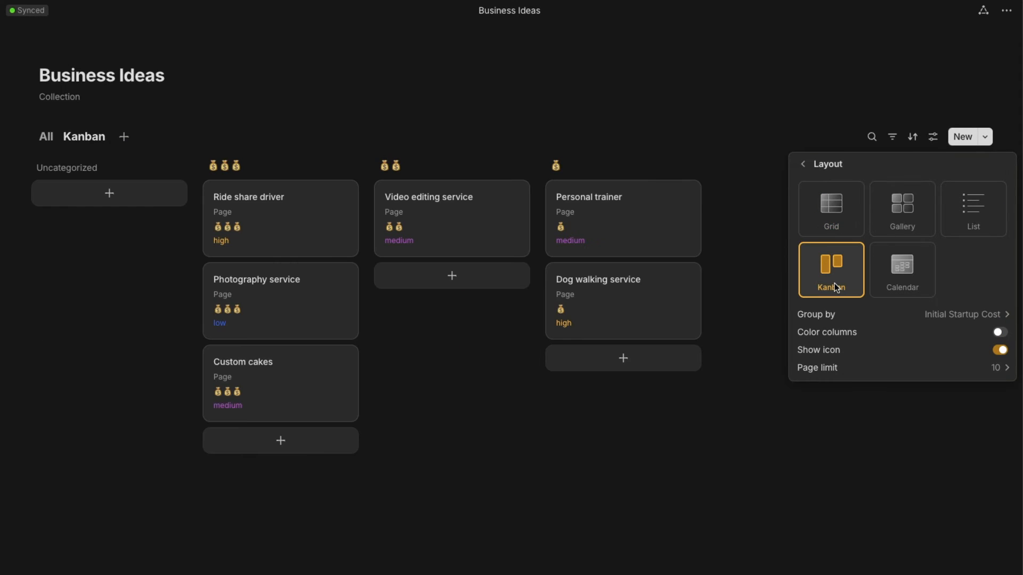
left_click(833, 318)
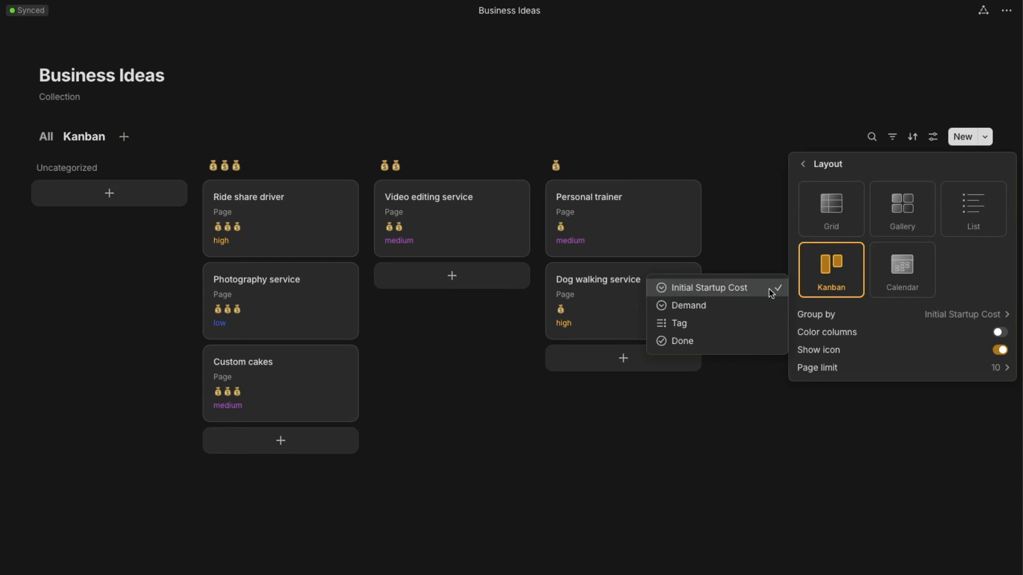
left_click(747, 227)
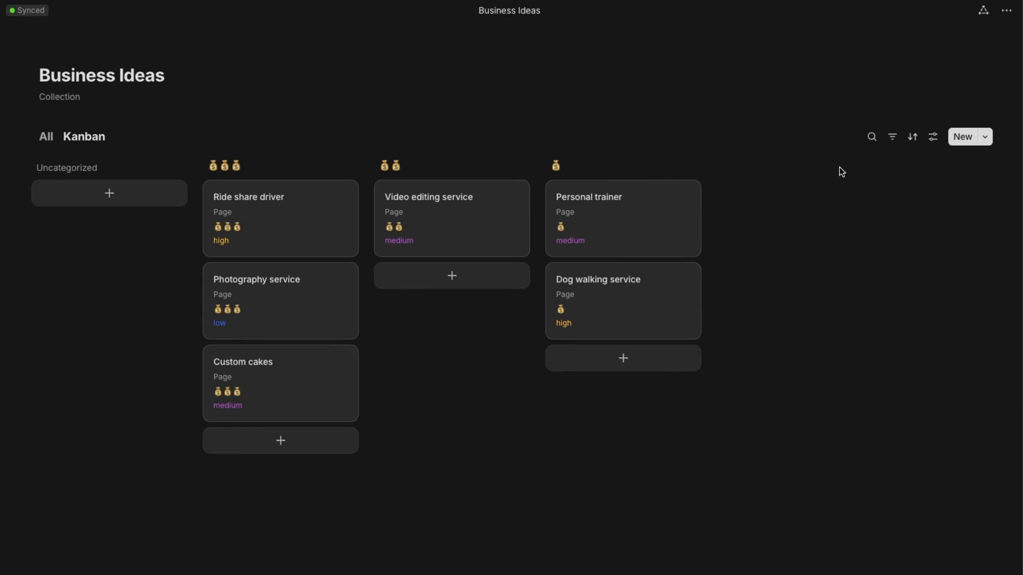
Hide the Object type relation on the cards of the Kanban view.
left_click(936, 141)
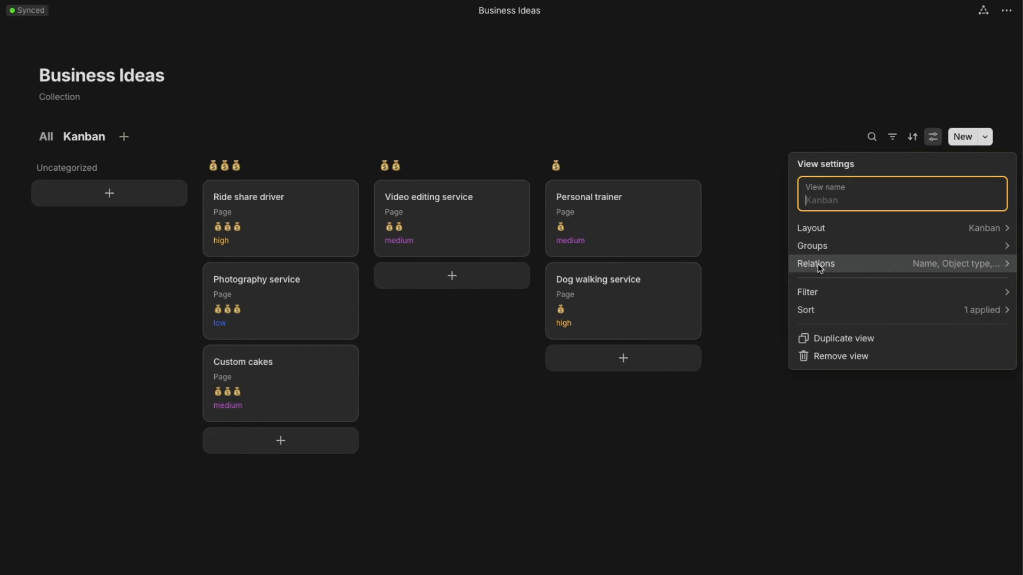
left_click(818, 264)
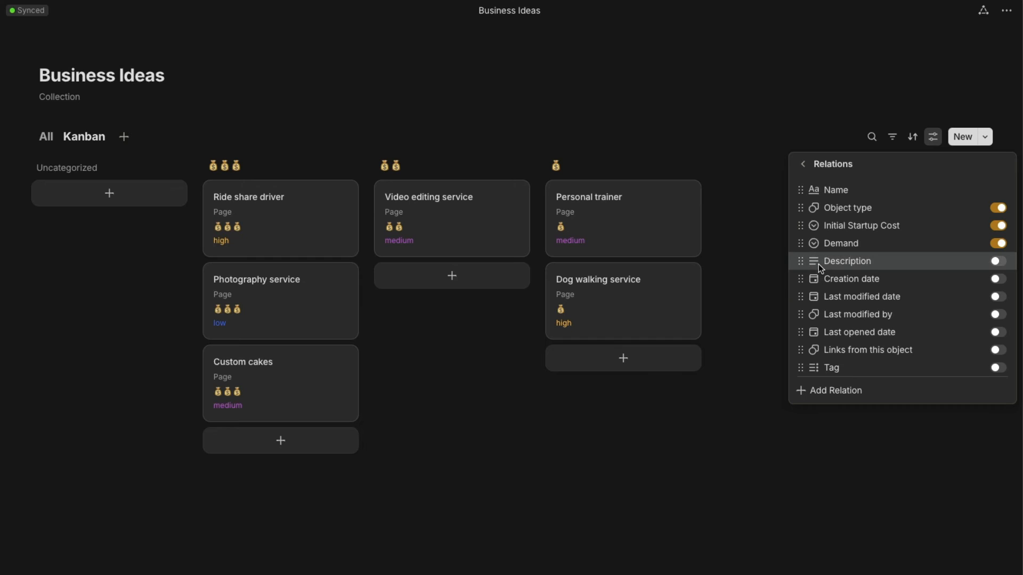
left_click(999, 209)
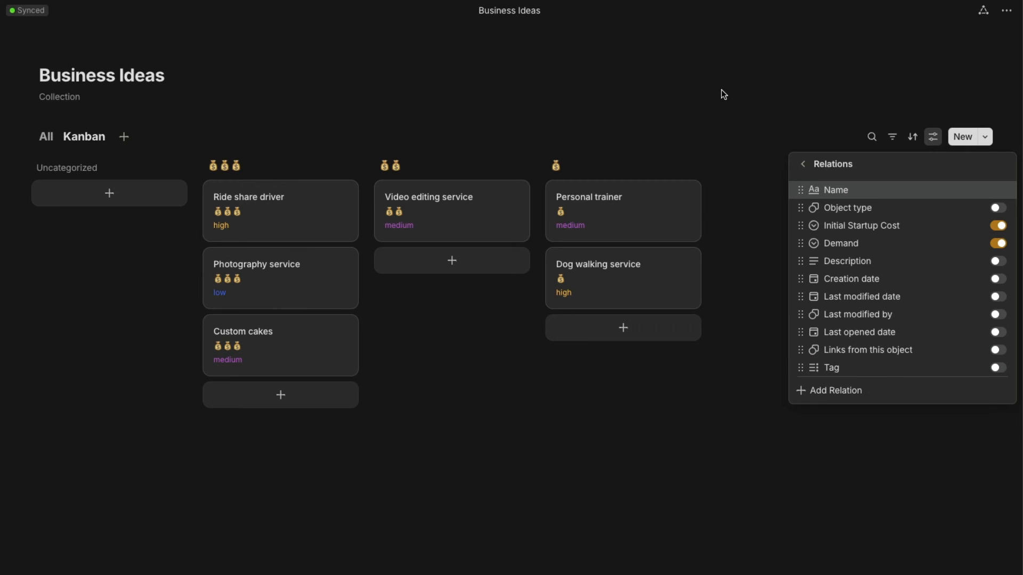
left_click(809, 109)
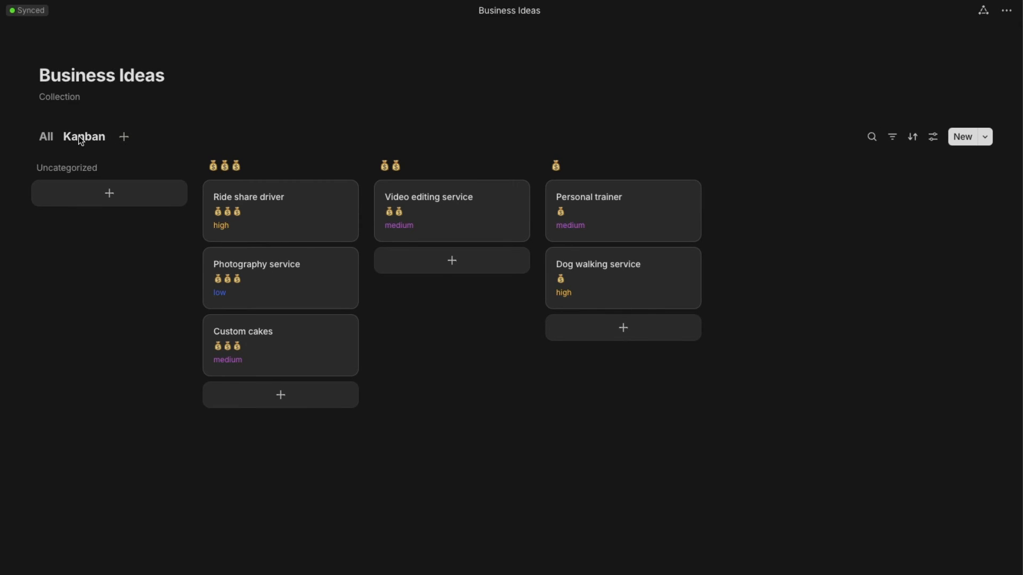
Rename the Kanban view as Startup Cost.
left_click(79, 138)
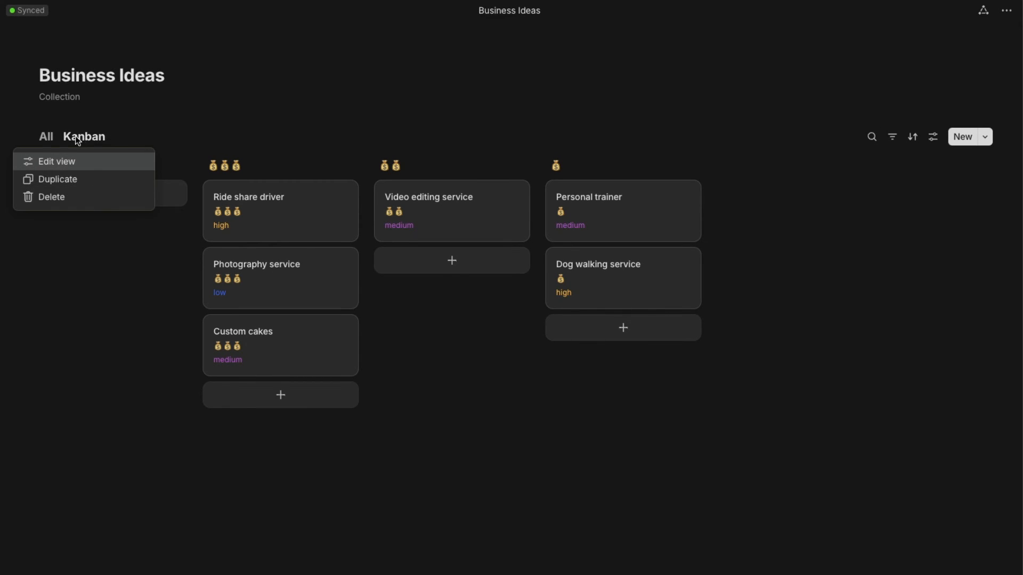
left_click(121, 133)
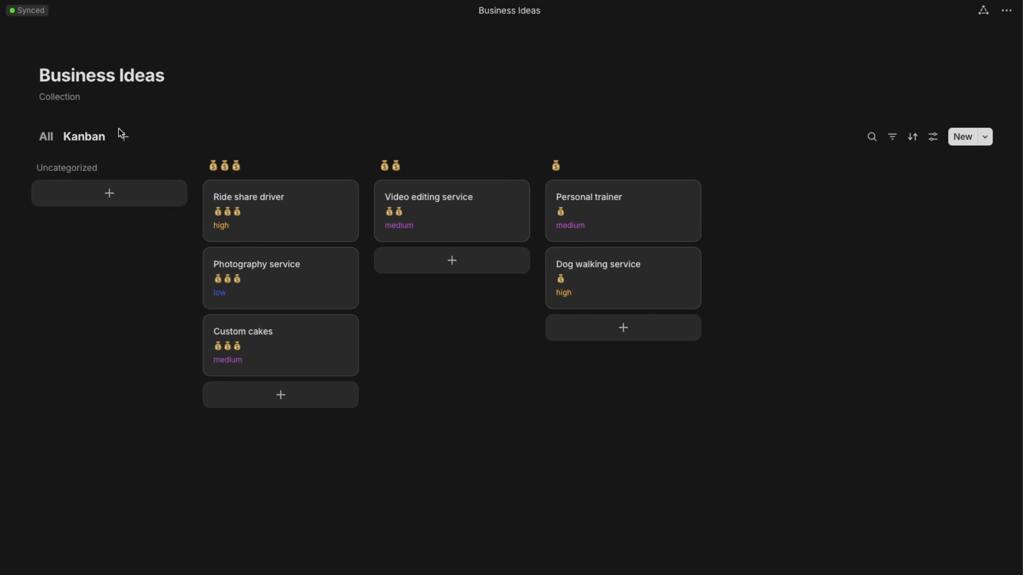
left_click(92, 137)
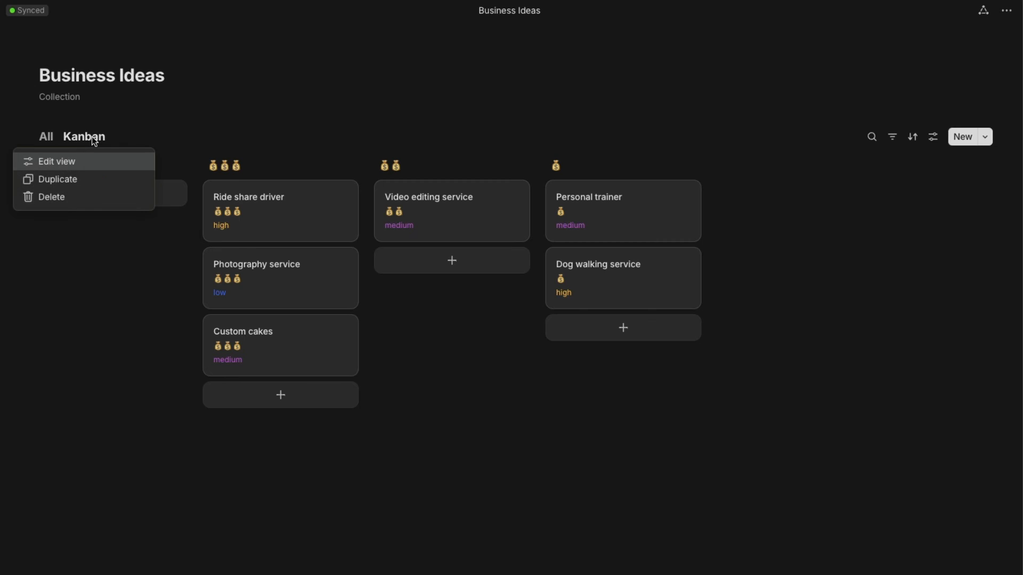
left_click(76, 165)
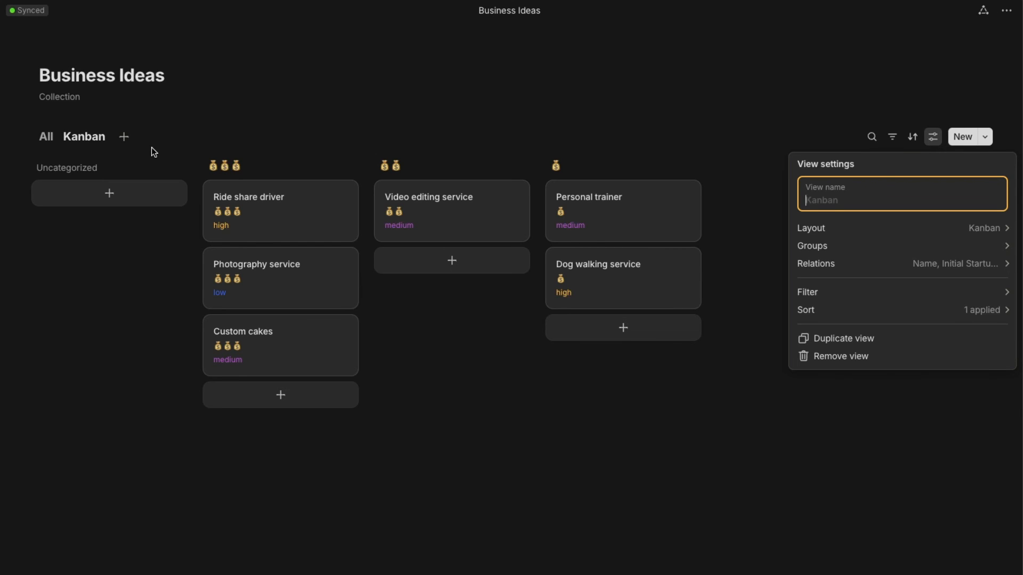
type("Startup Cost")
left_click(293, 113)
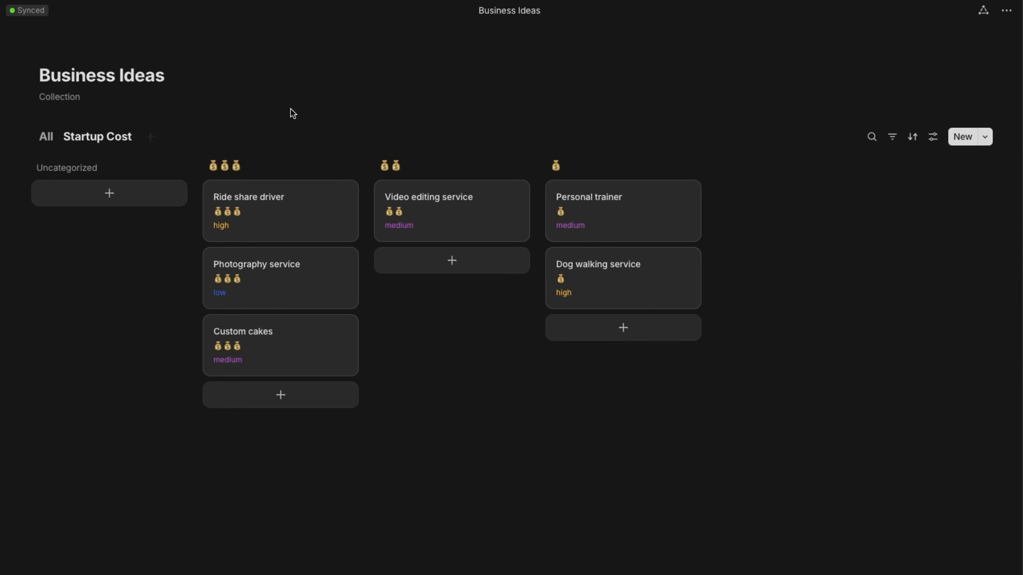
Add another Kanban view to the collection, grouped by Demand, and move the low column after the medium column.
left_click(152, 138)
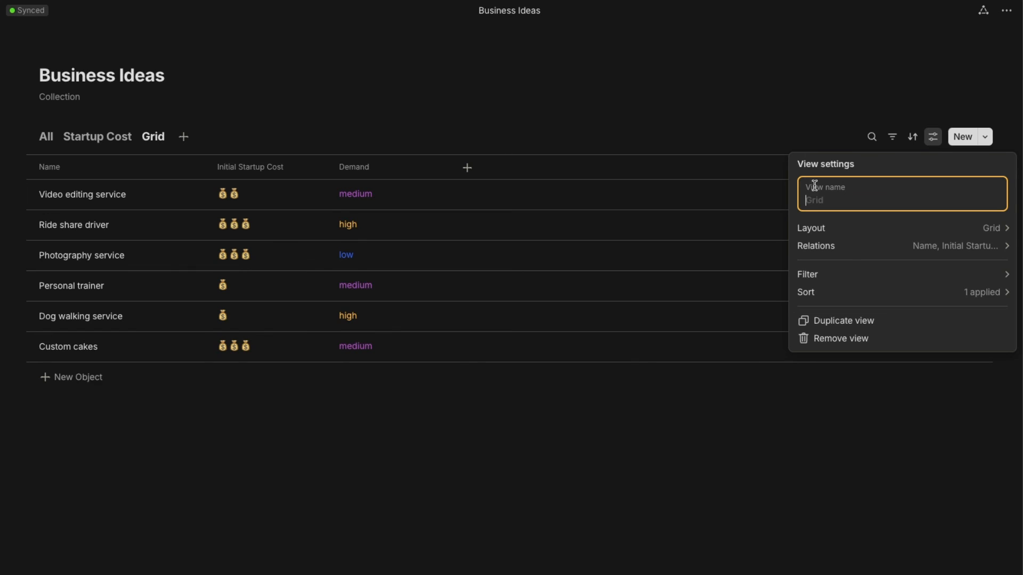
left_click(823, 229)
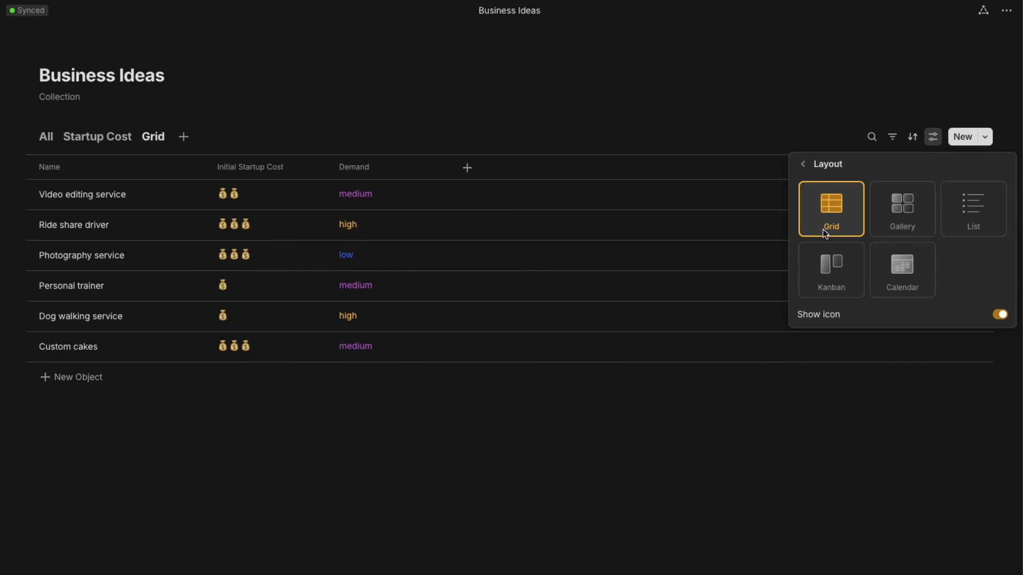
left_click(840, 283)
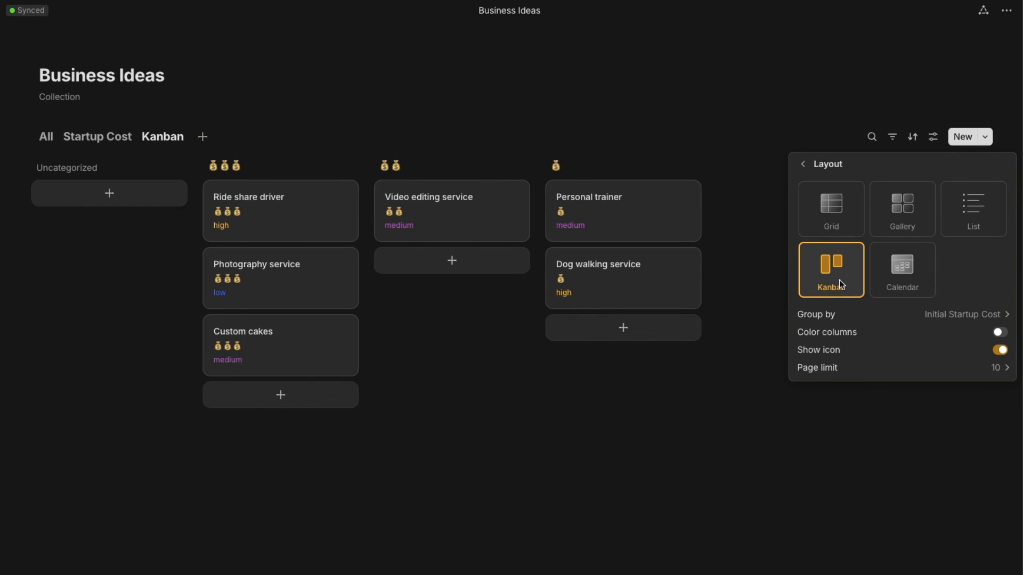
left_click(862, 314)
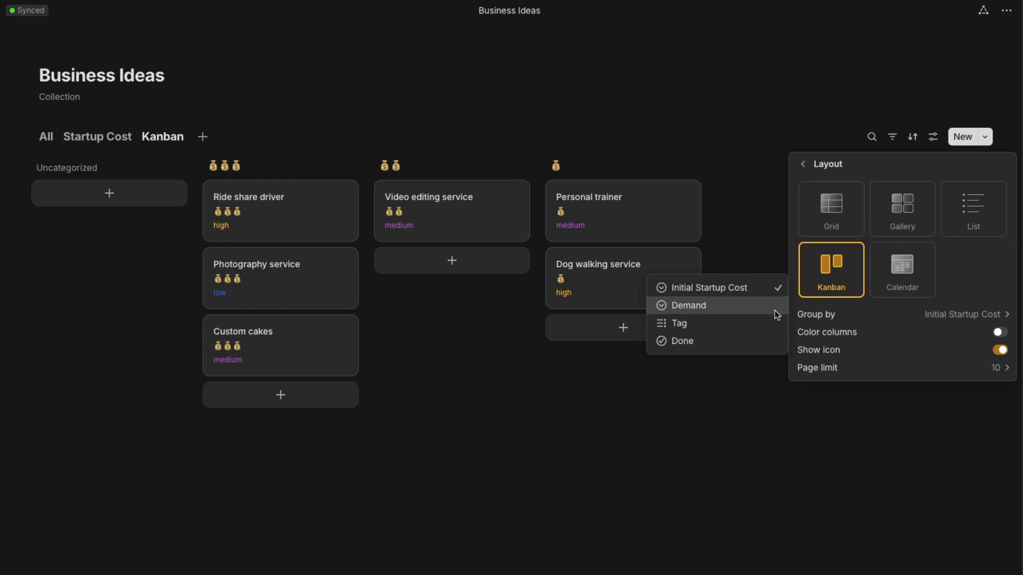
left_click(697, 306)
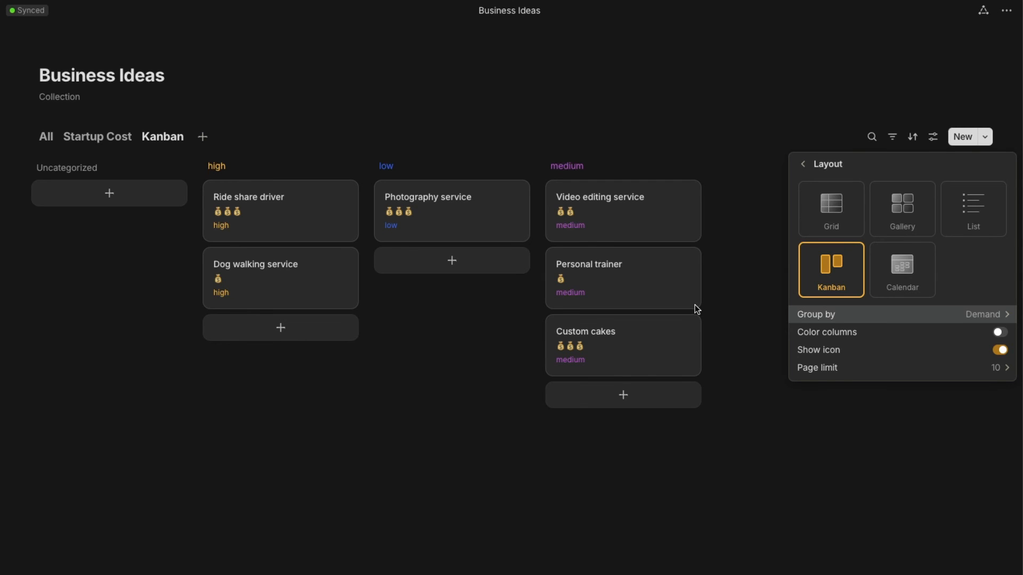
left_click(426, 149)
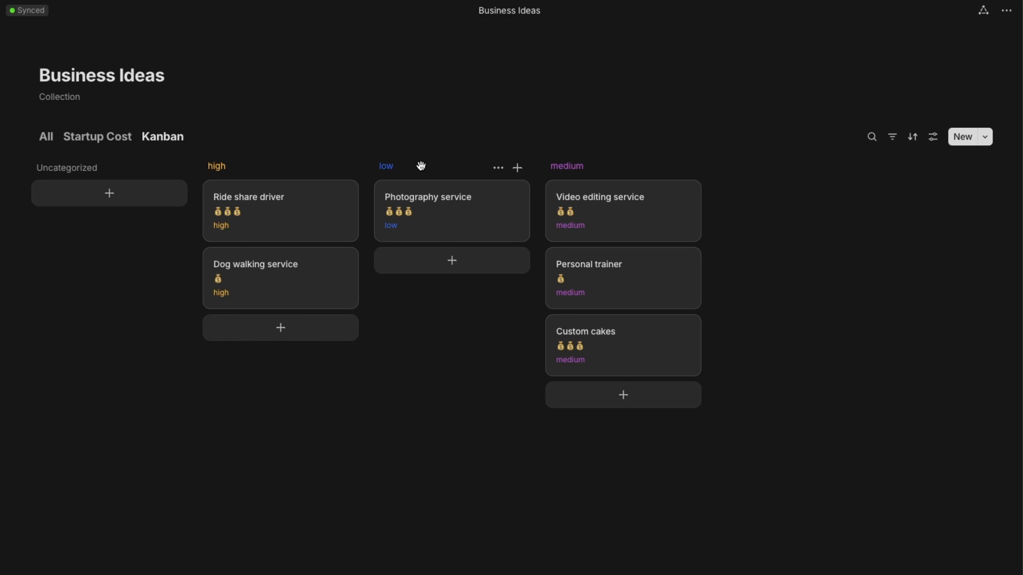
left_click_drag(421, 166, 673, 171)
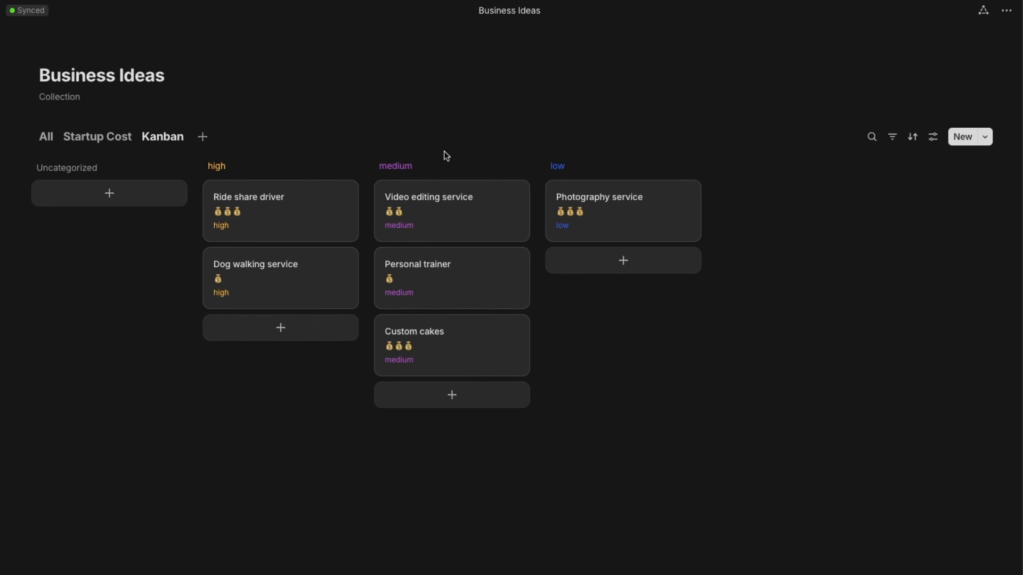
Rename the new Kanban view as Demand and hide its Uncategorized column.
left_click(173, 140)
left_click(161, 167)
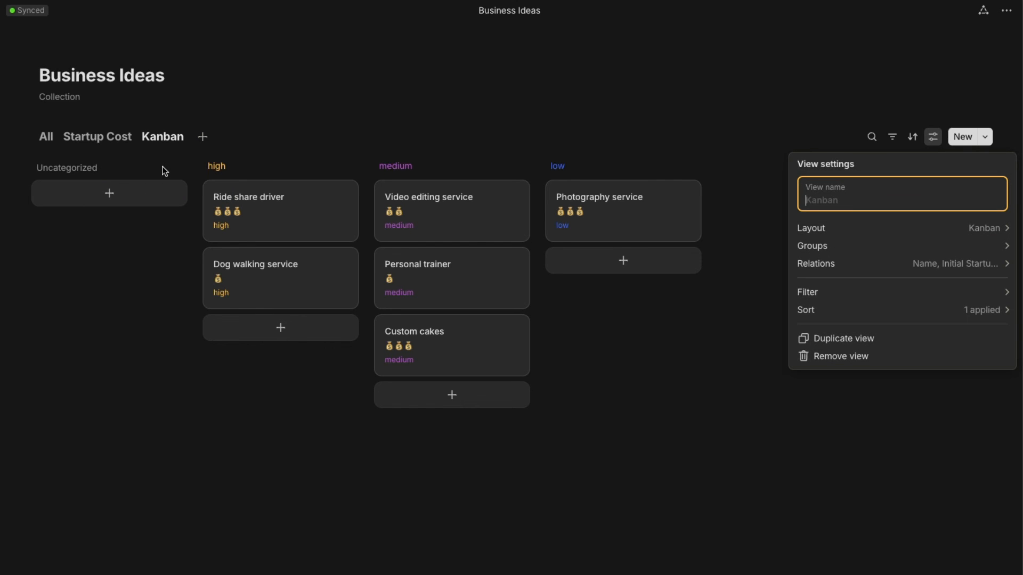
type("Demand")
key("Return")
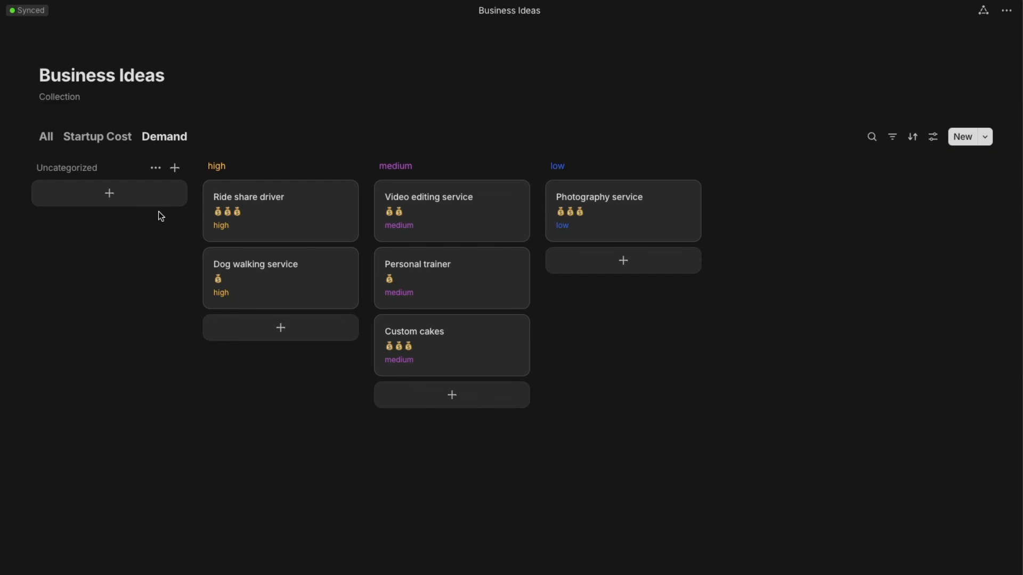
left_click(156, 170)
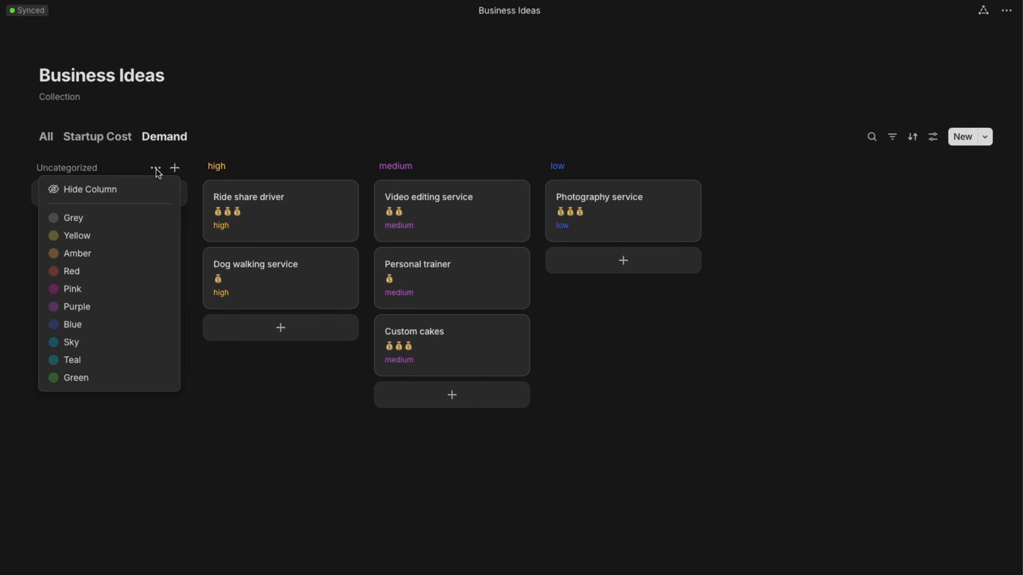
left_click(110, 191)
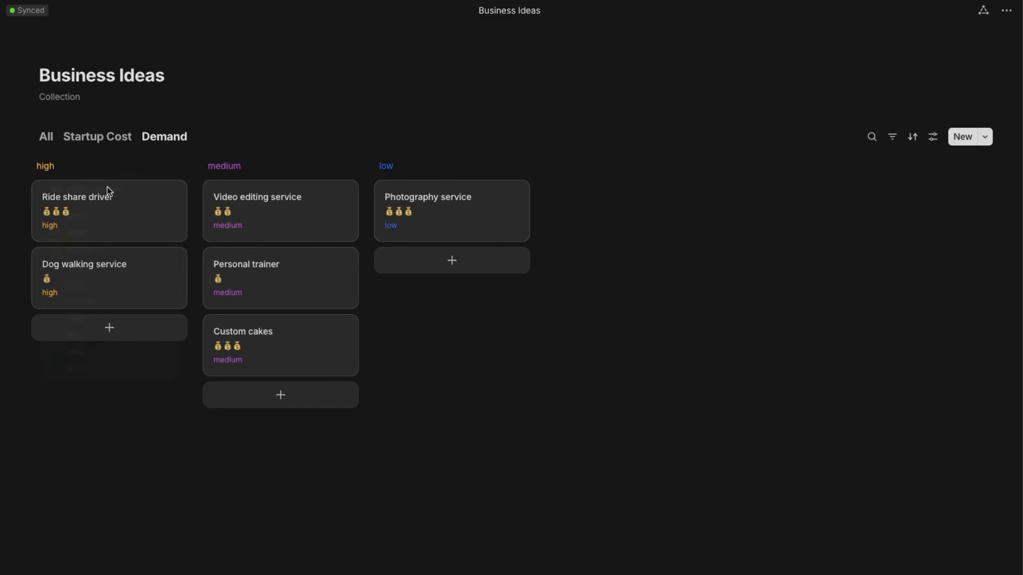